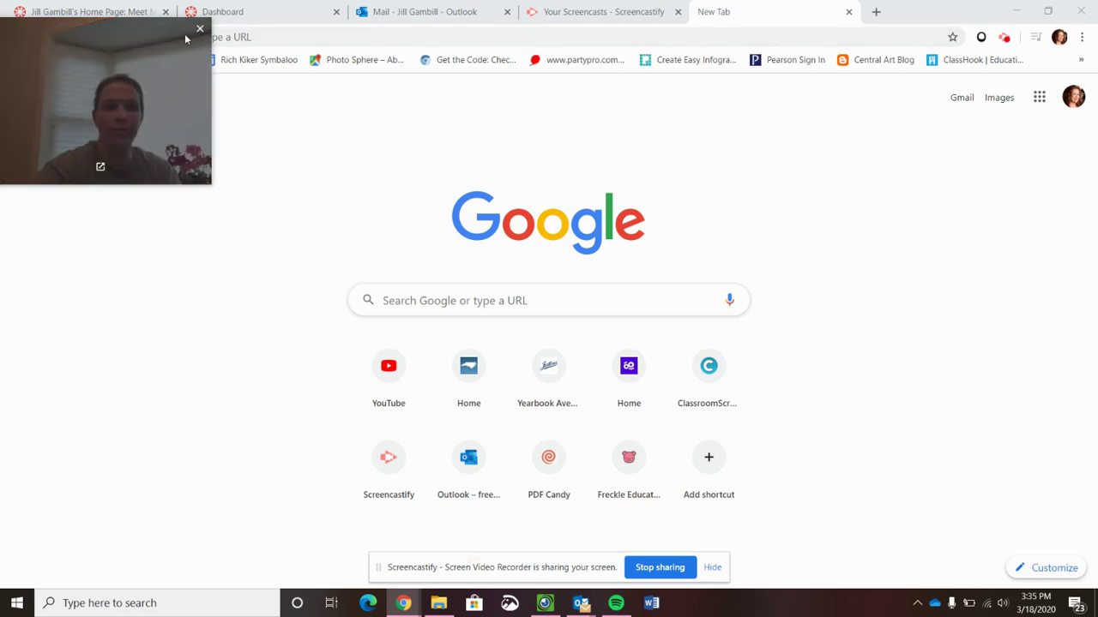
# Move the webcam preview off the address bar and search the web for "ipevo visualizer"
pyautogui.moveTo(177, 39); pyautogui.dragTo(1047, 147)
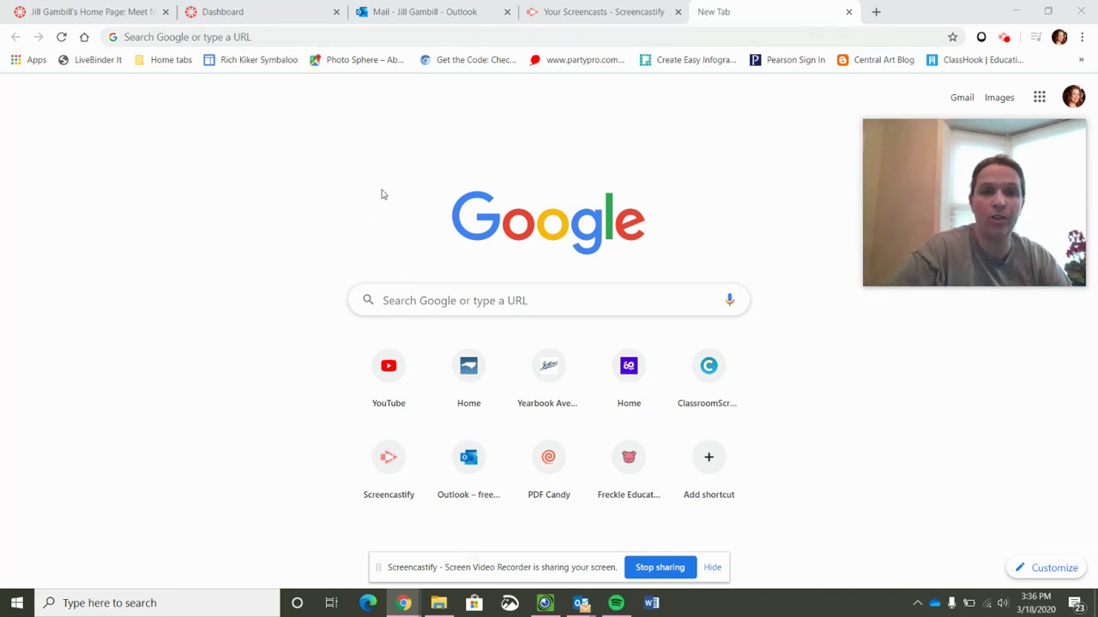
pyautogui.click(315, 37)
pyautogui.write('ipe')
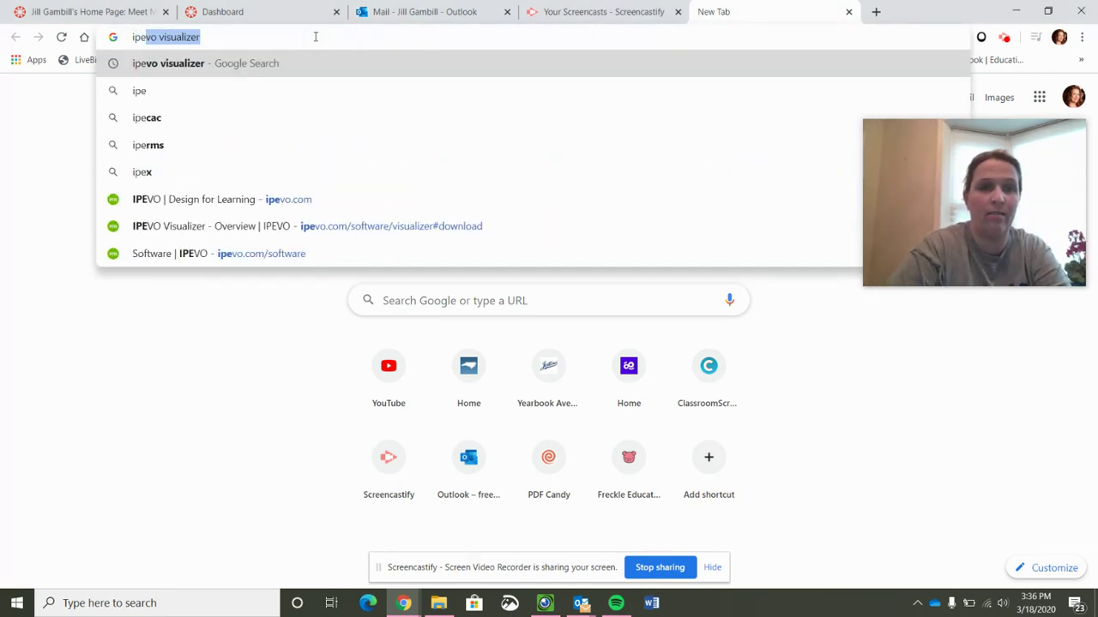
pyautogui.write('vo vis')
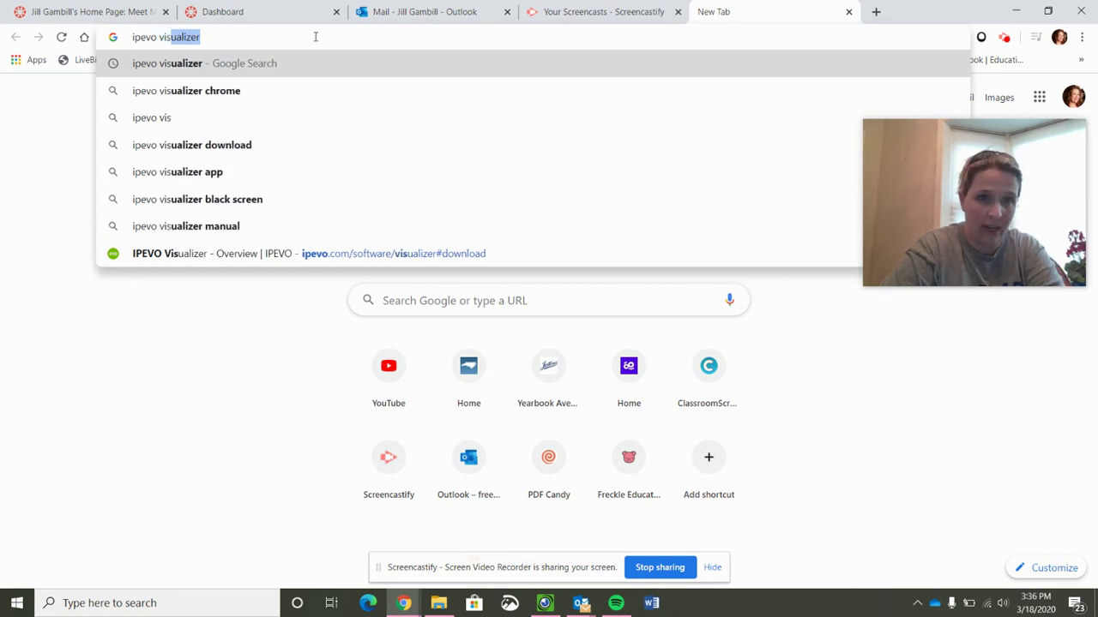
pyautogui.write('ualizer')
pyautogui.press('Return')
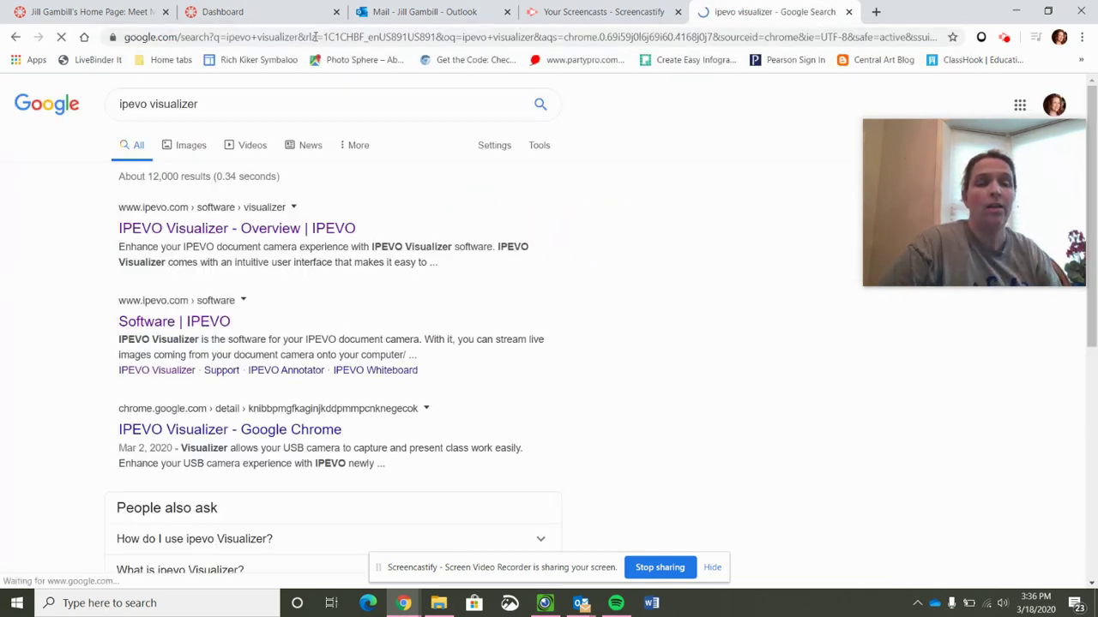
# Open the IPEVO Visualizer page from IPEVO's software site and go to its download section
pyautogui.click(188, 323)
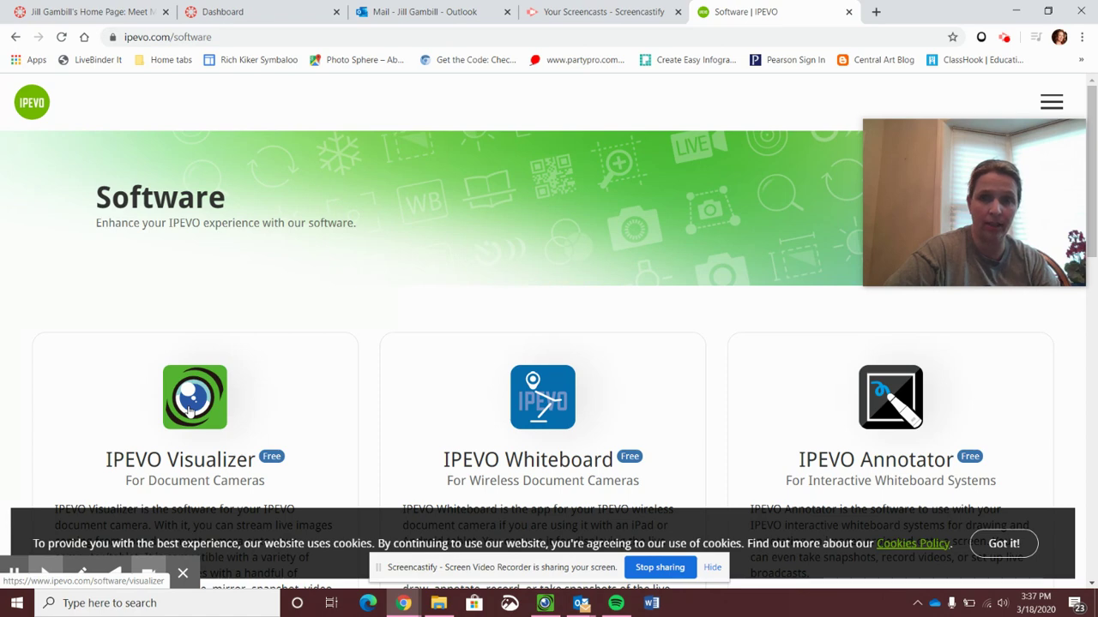
pyautogui.click(190, 411)
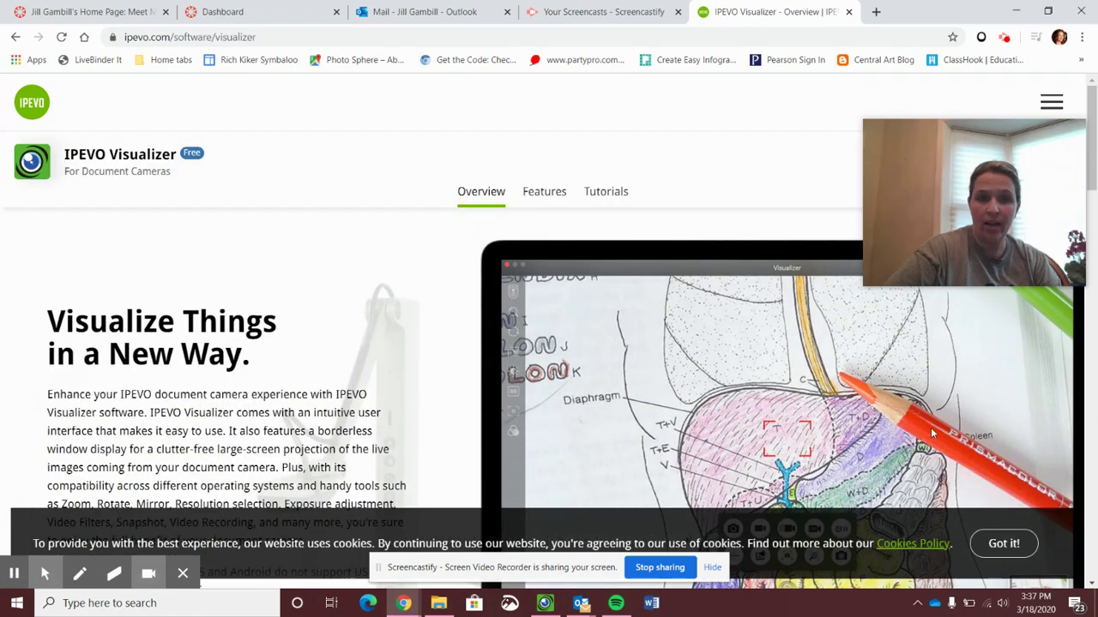
pyautogui.click(1011, 159)
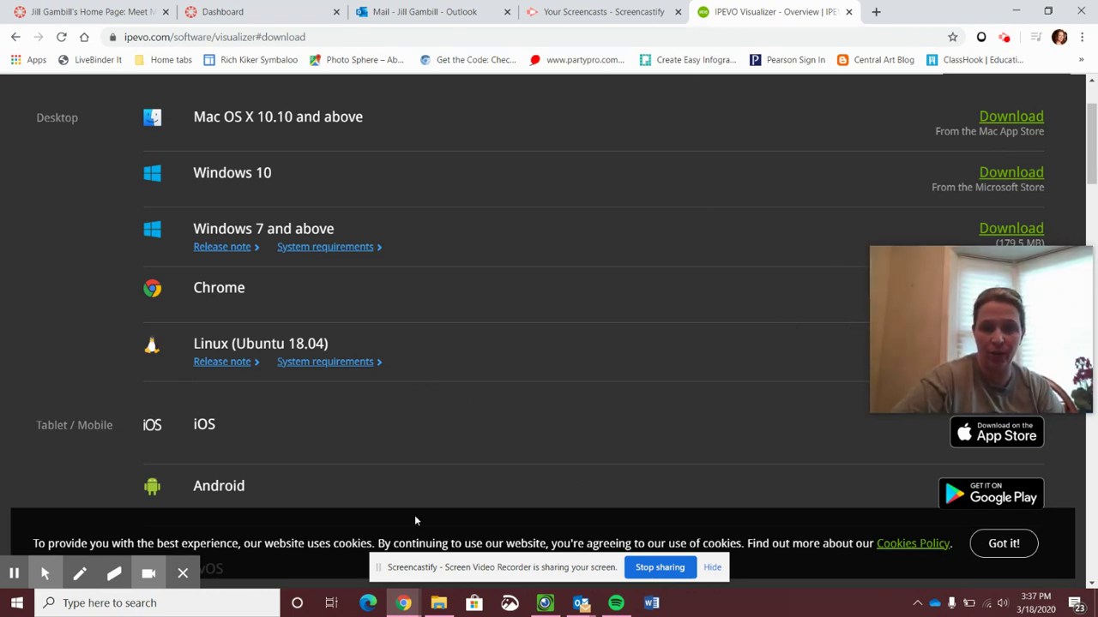
# Switch to the IPEVO Visualizer app, change its interface mode to the one with the side toolbar, and maximize the window
pyautogui.moveTo(546, 610)
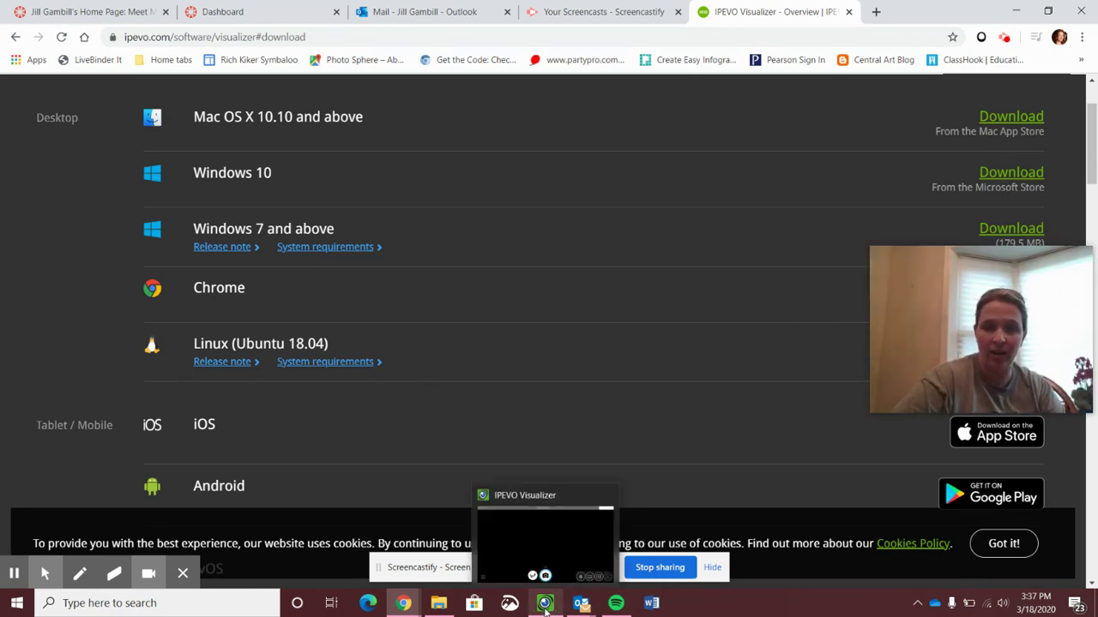
pyautogui.click(17, 603)
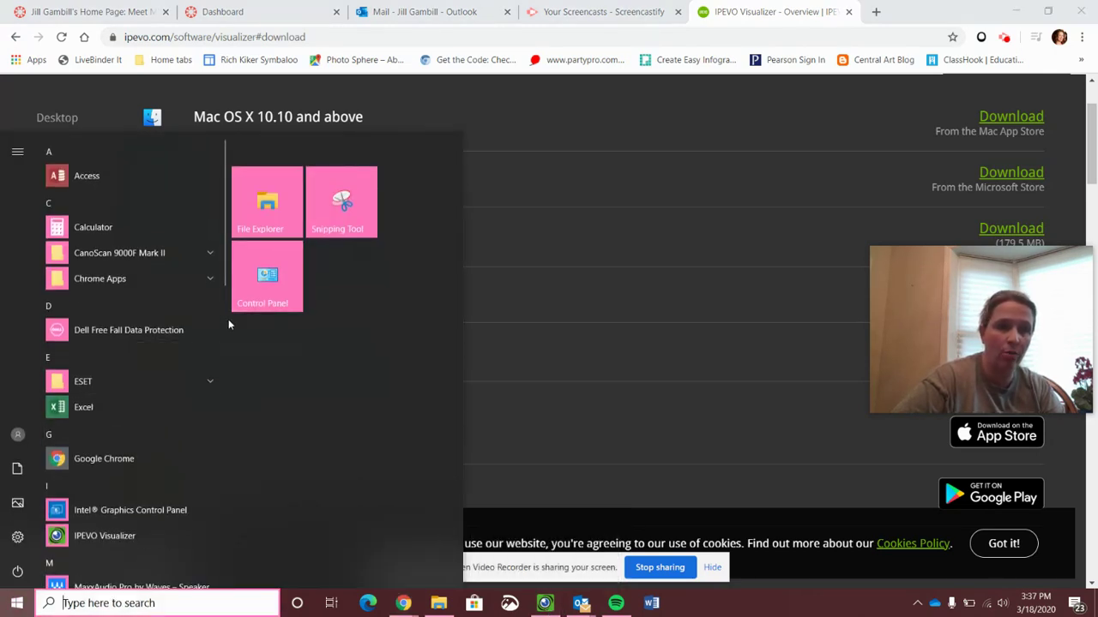
pyautogui.scroll(-2, 129, 343)
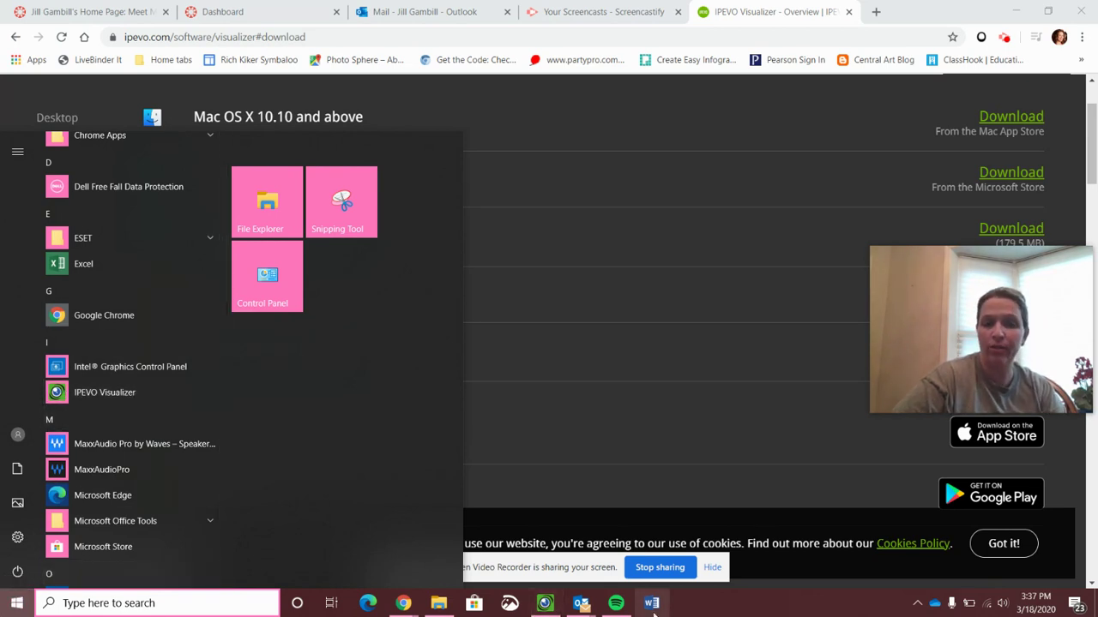
pyautogui.click(544, 605)
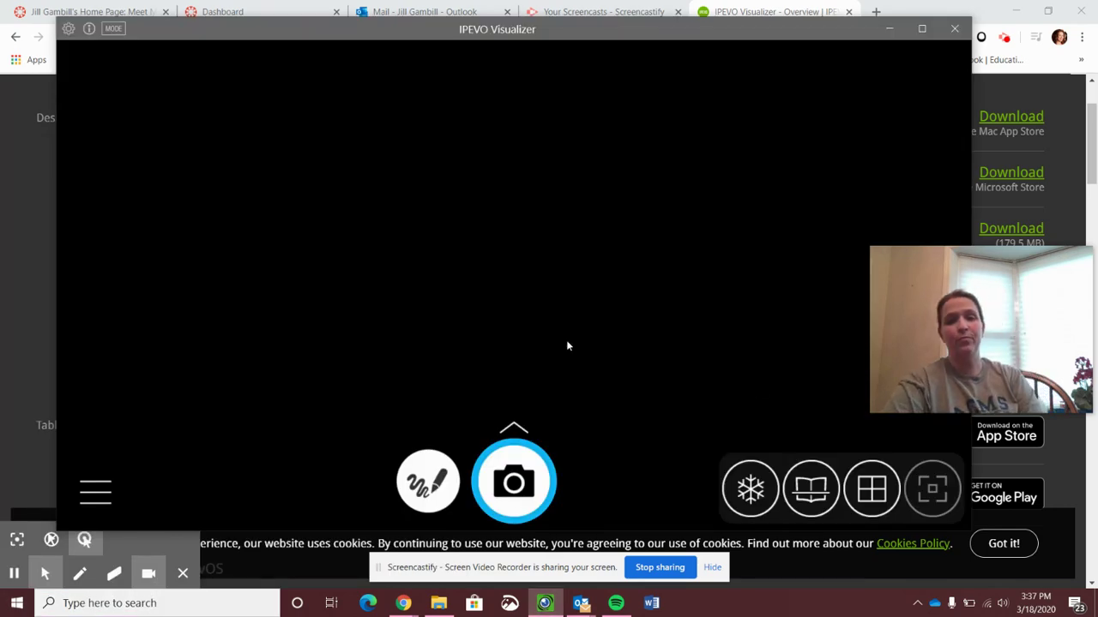
pyautogui.click(115, 28)
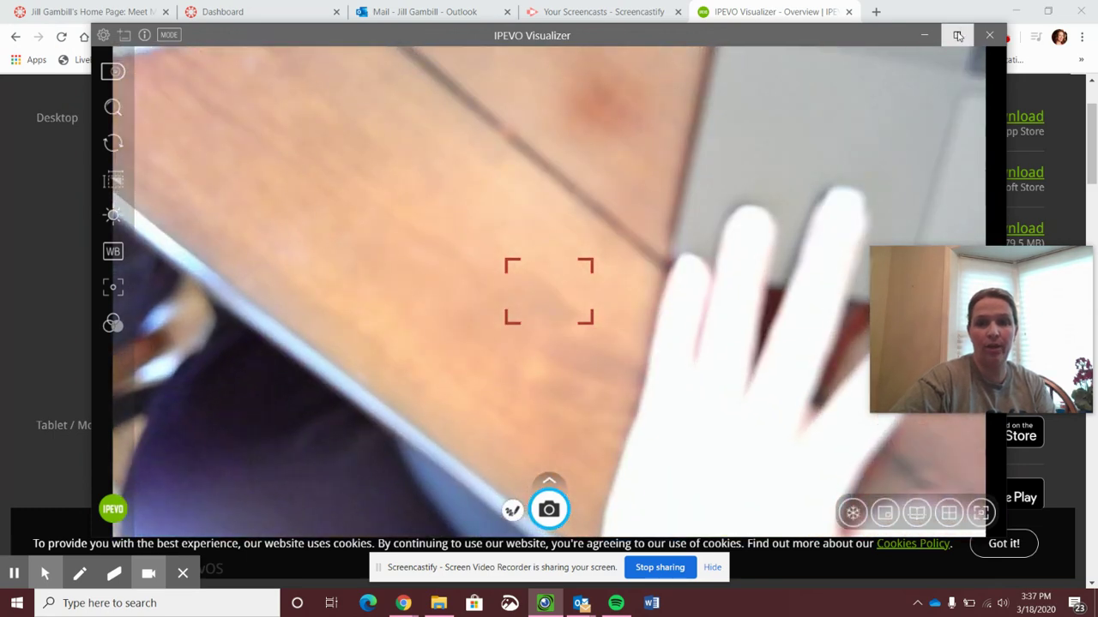
pyautogui.click(958, 35)
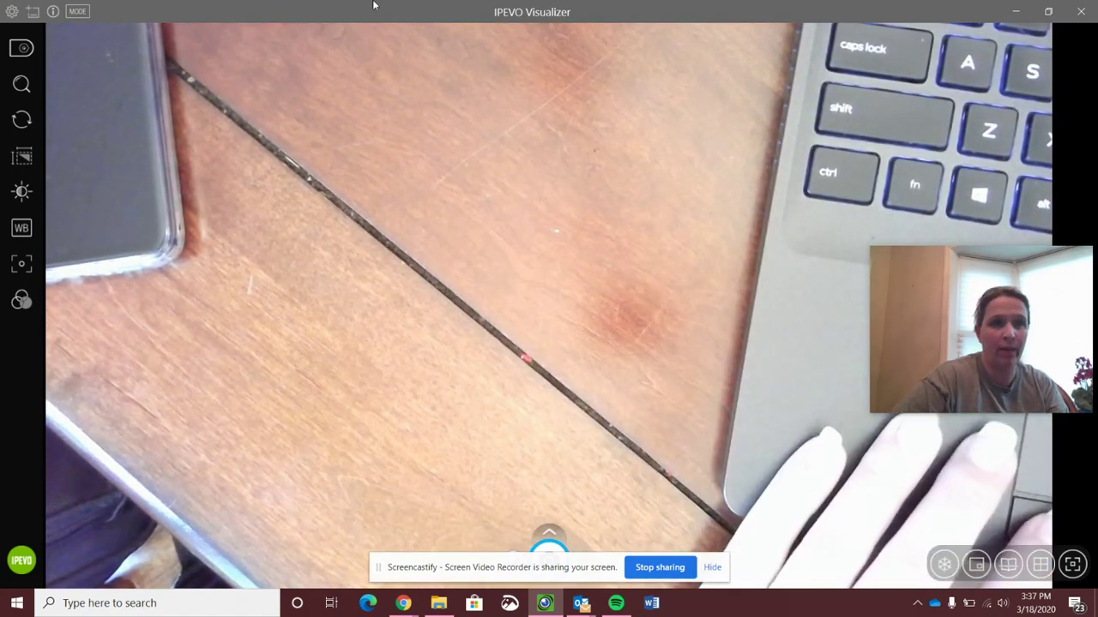
# Set the Visualizer camera source to UVC Camera #1 and close the floating webcam preview
pyautogui.click(21, 50)
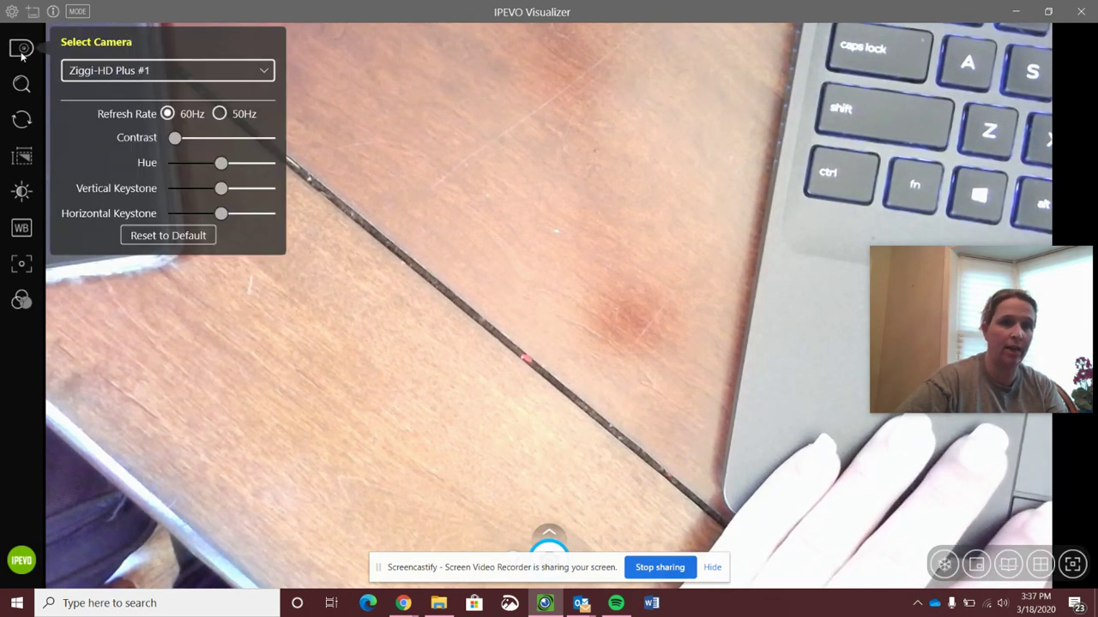
pyautogui.click(135, 73)
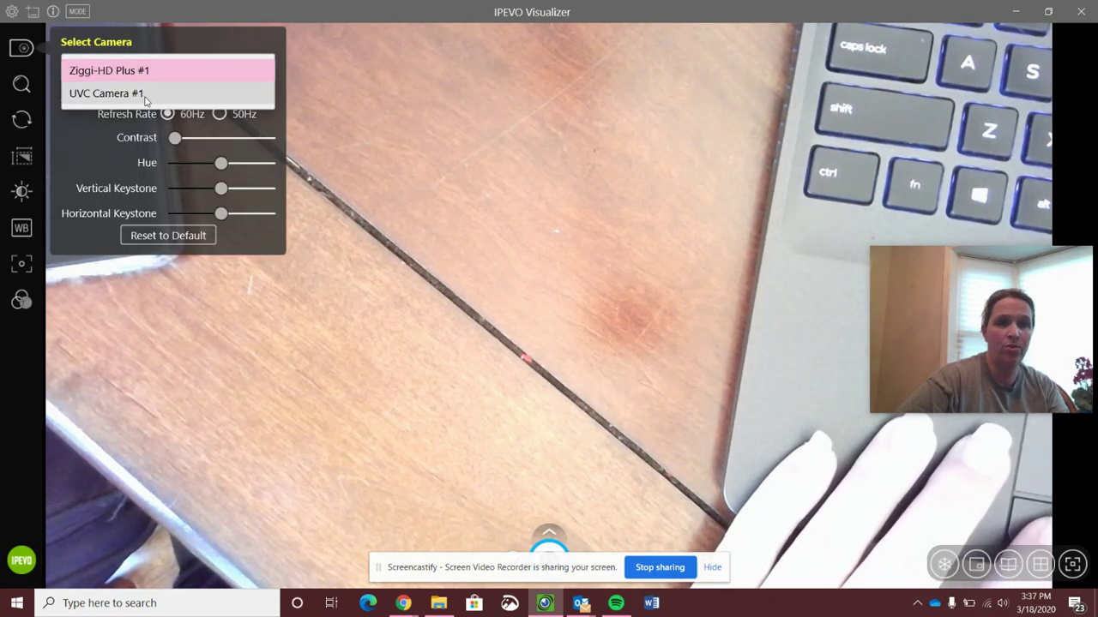
pyautogui.click(144, 96)
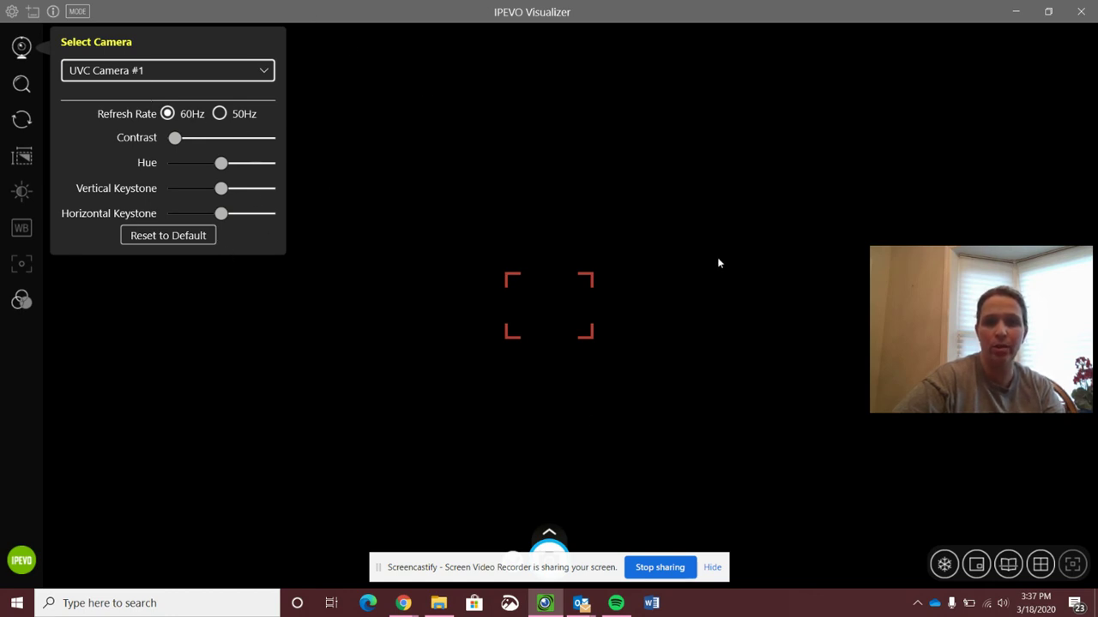
pyautogui.moveTo(1055, 382)
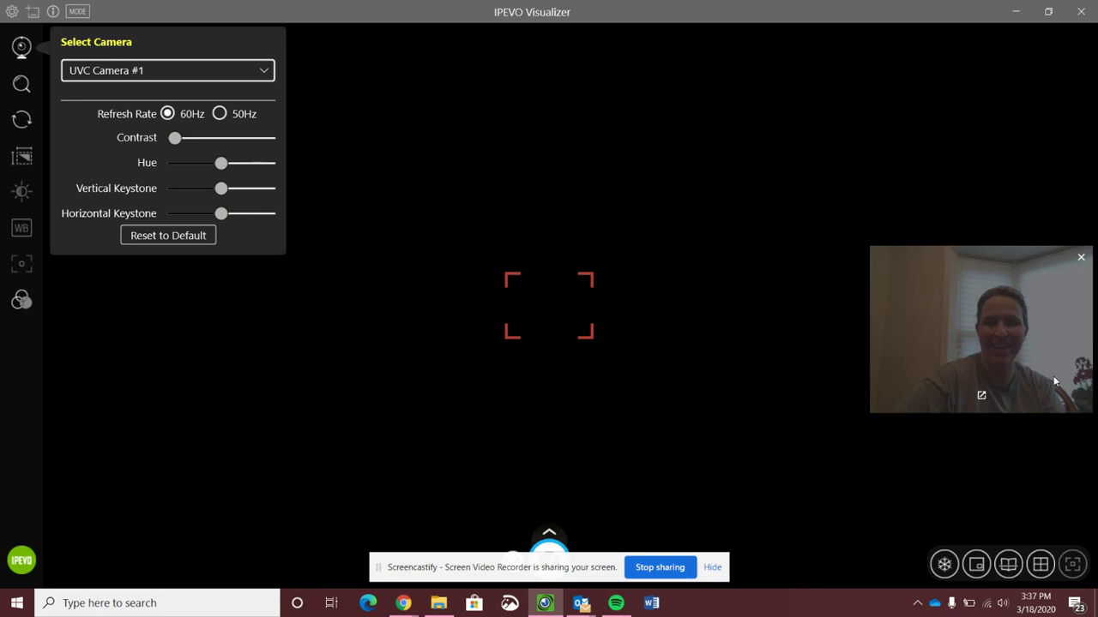
pyautogui.click(1081, 259)
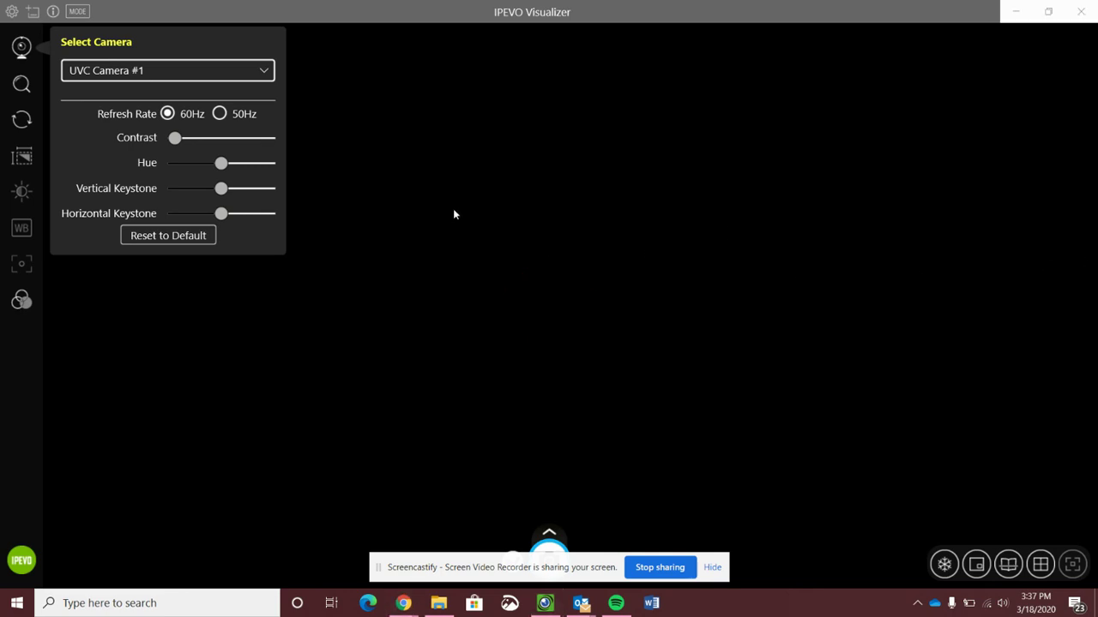
# Switch the camera source to Ziggi-HD Plus #1 and close the camera settings
pyautogui.click(146, 69)
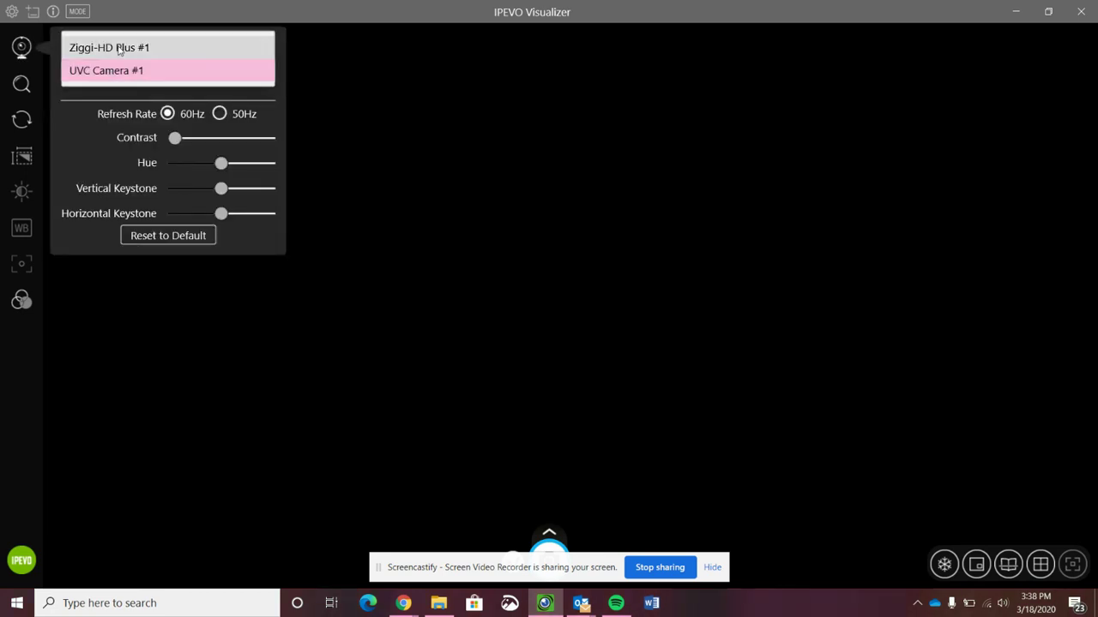
pyautogui.click(118, 49)
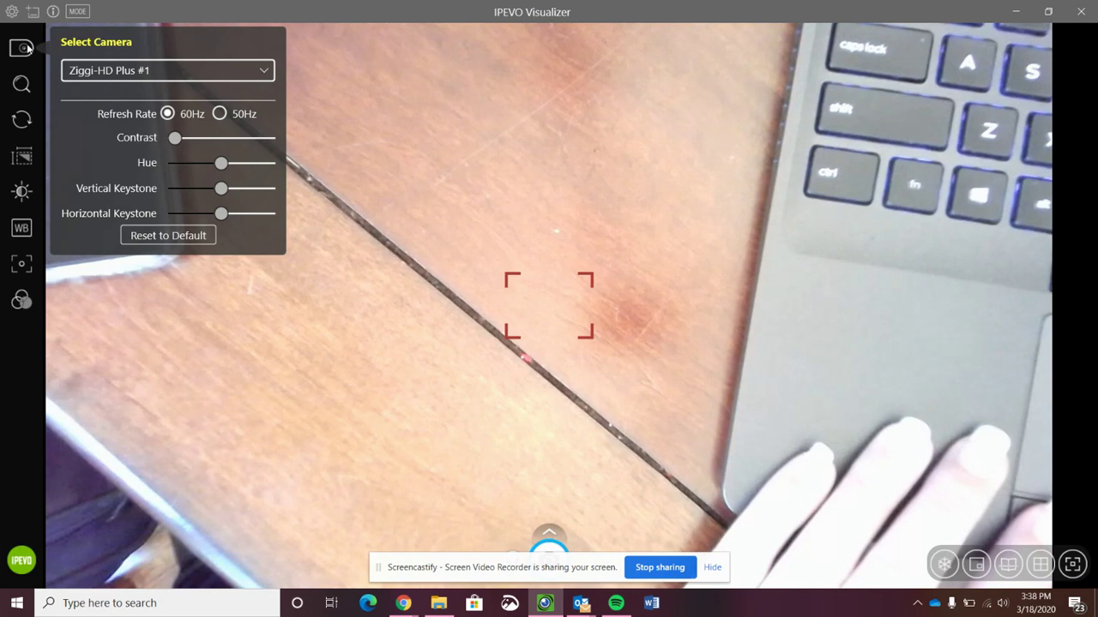
pyautogui.click(24, 46)
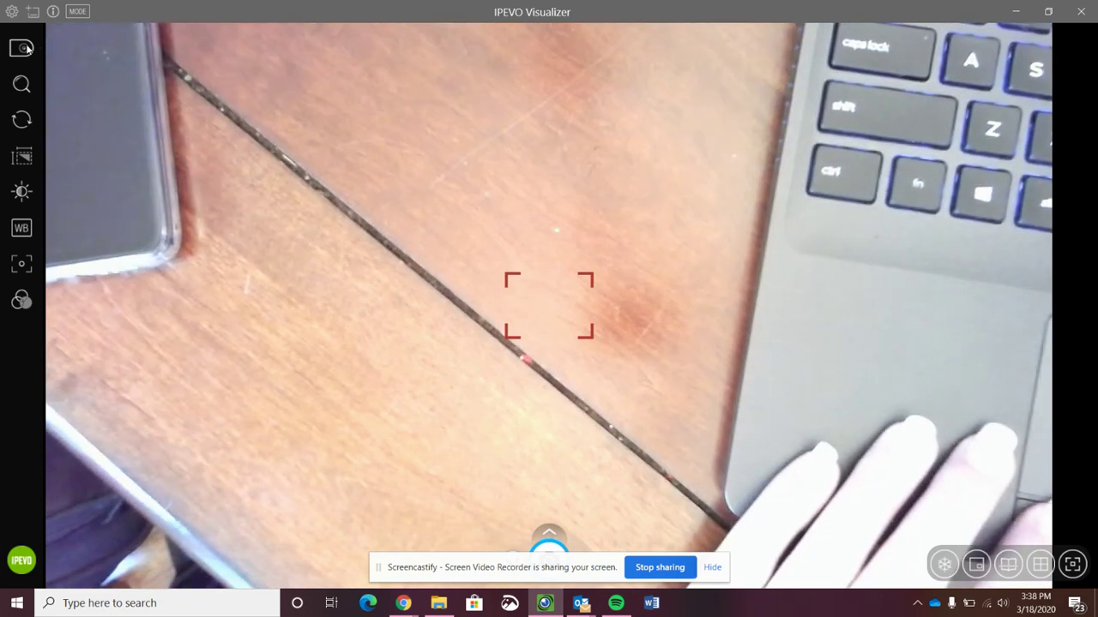
# Reopen the camera settings and select UVC Camera #1 as the source
pyautogui.click(23, 48)
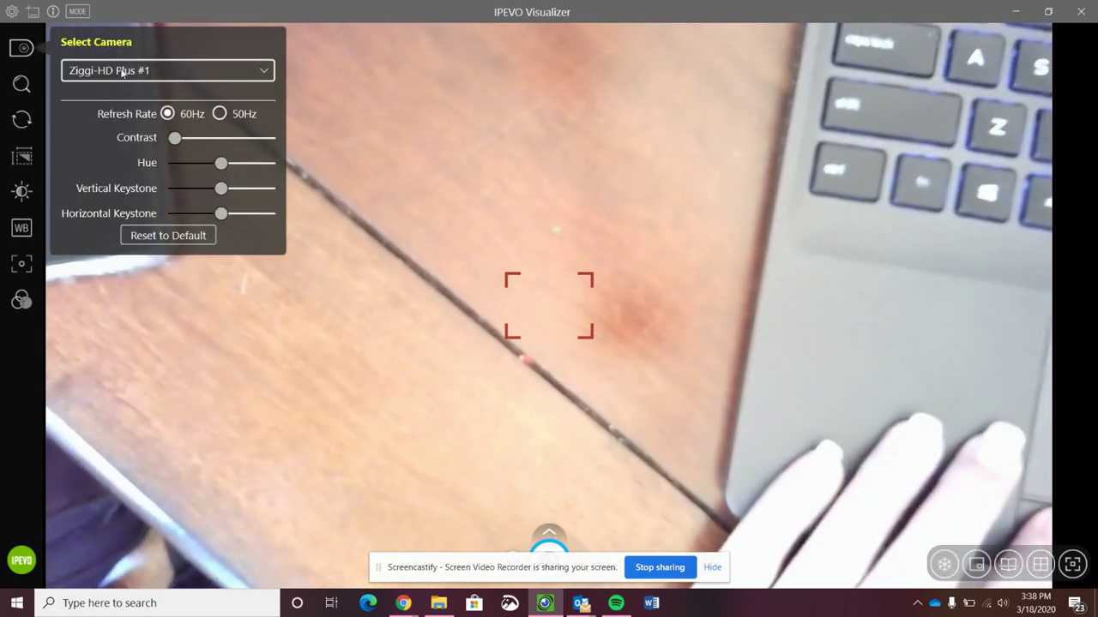
pyautogui.click(129, 70)
pyautogui.click(127, 89)
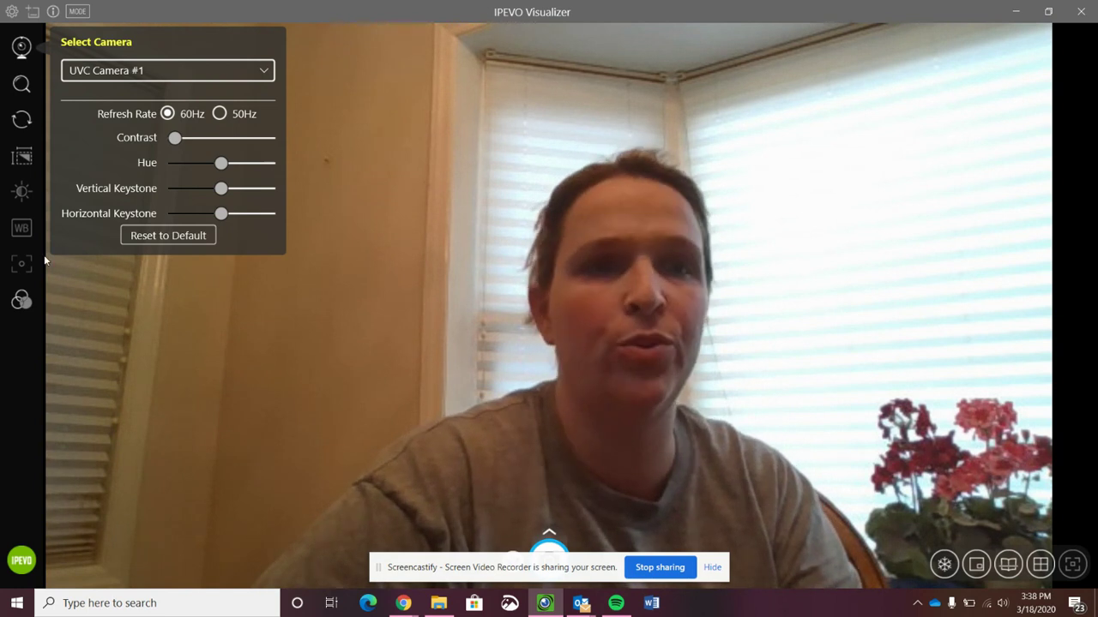
pyautogui.click(21, 48)
pyautogui.click(21, 47)
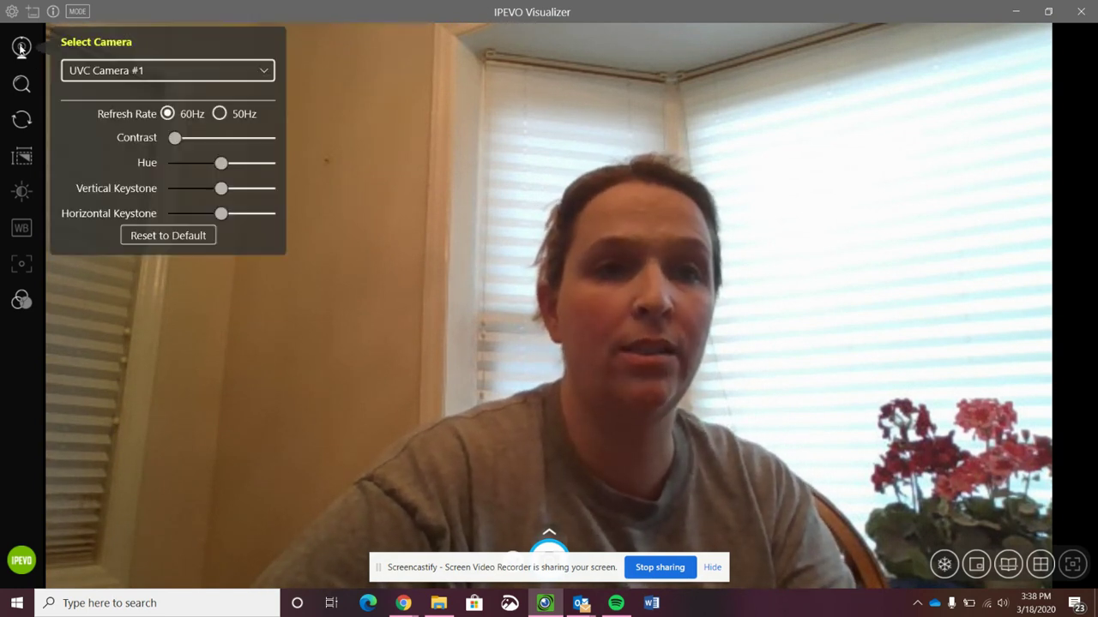
# Select Ziggi-HD Plus #1 as the camera again and move the screen-sharing notice off the capture controls
pyautogui.click(109, 71)
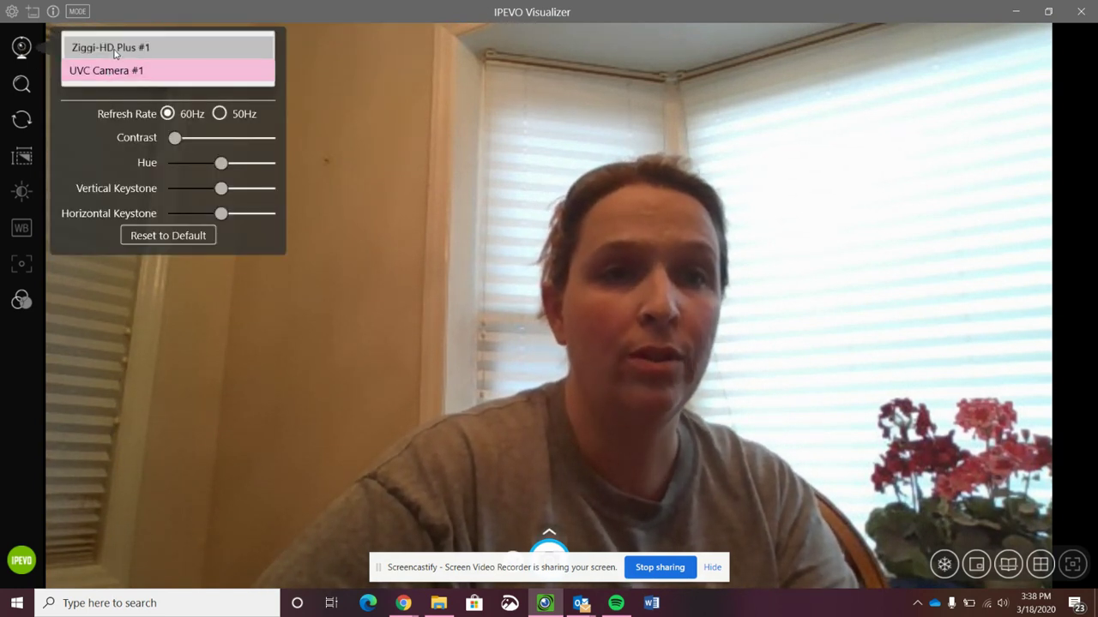
pyautogui.click(110, 48)
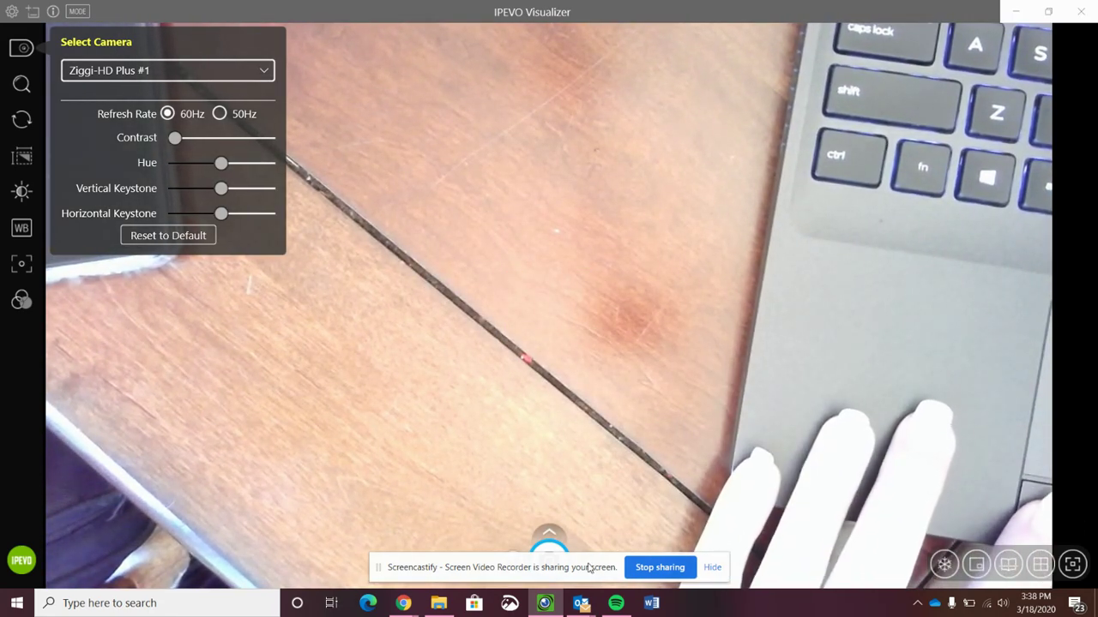
pyautogui.moveTo(590, 567); pyautogui.dragTo(897, 53)
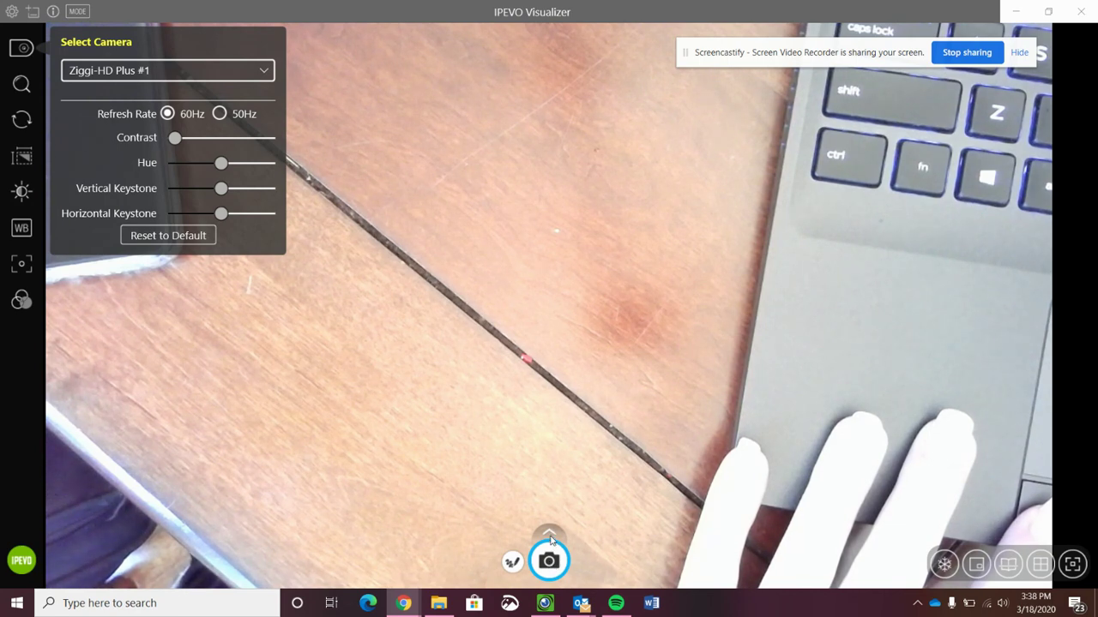
# Expand the capture options and set the file name format to Always ask in the general settings
pyautogui.click(549, 535)
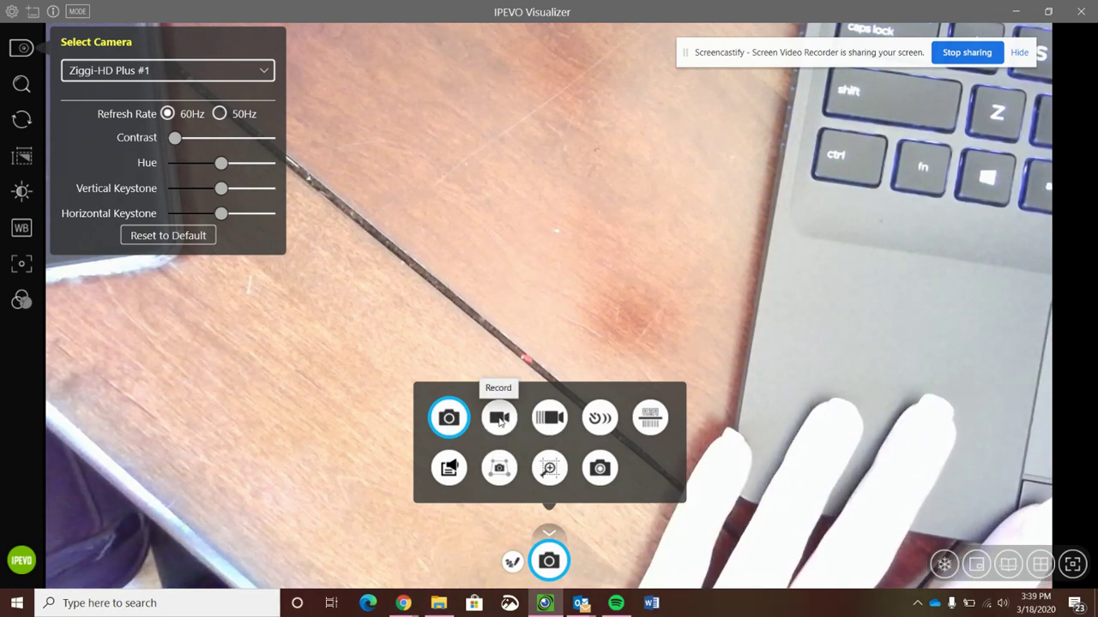
pyautogui.click(11, 12)
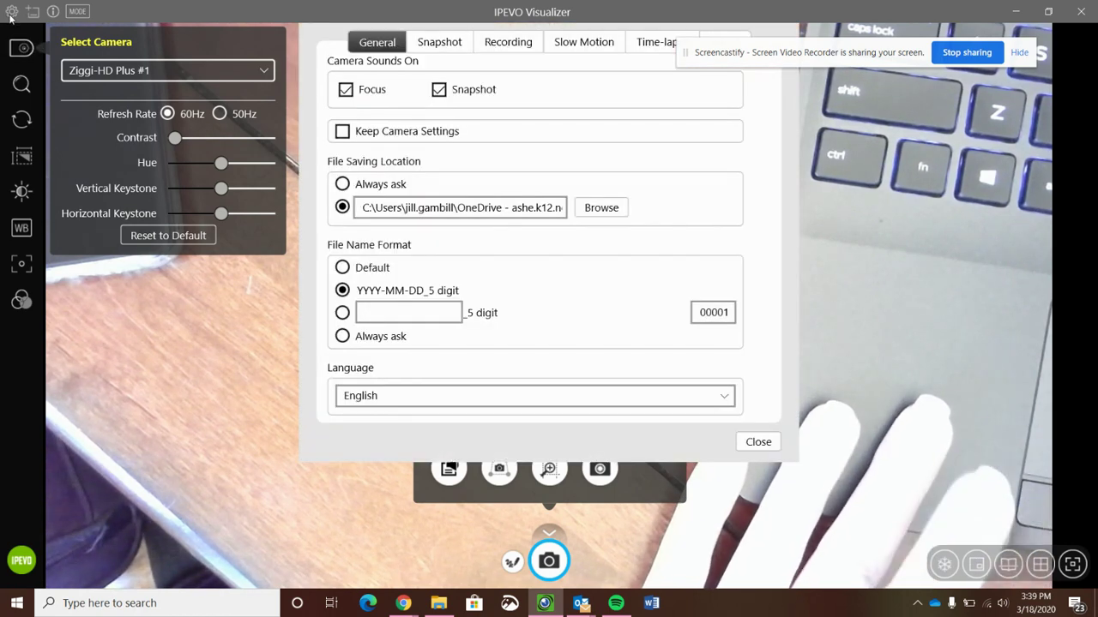
pyautogui.click(343, 339)
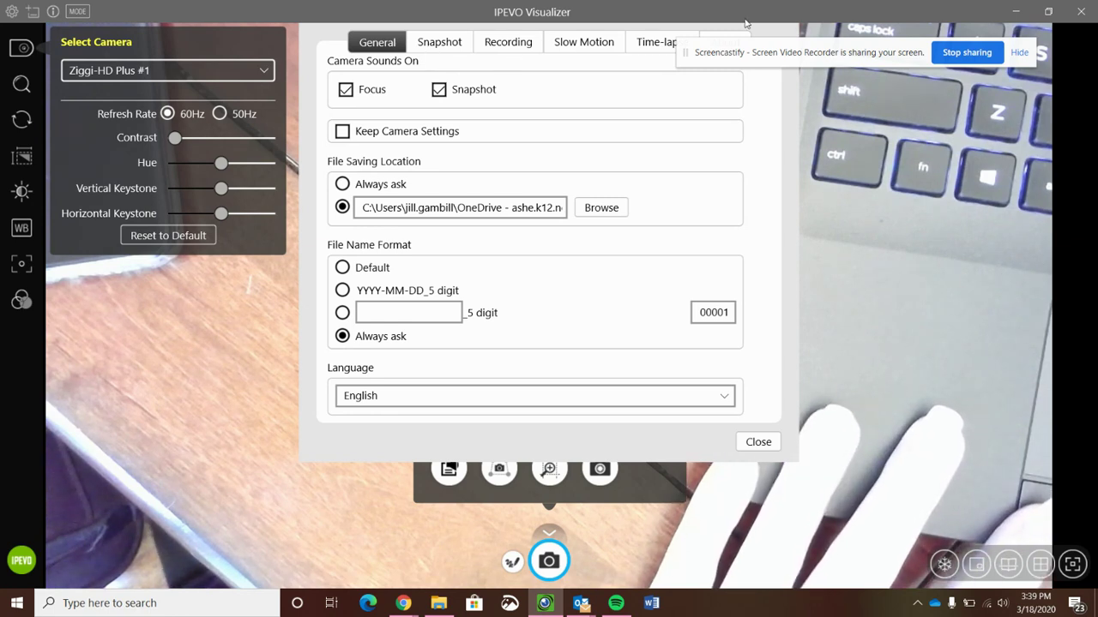
pyautogui.moveTo(749, 49); pyautogui.dragTo(779, 69)
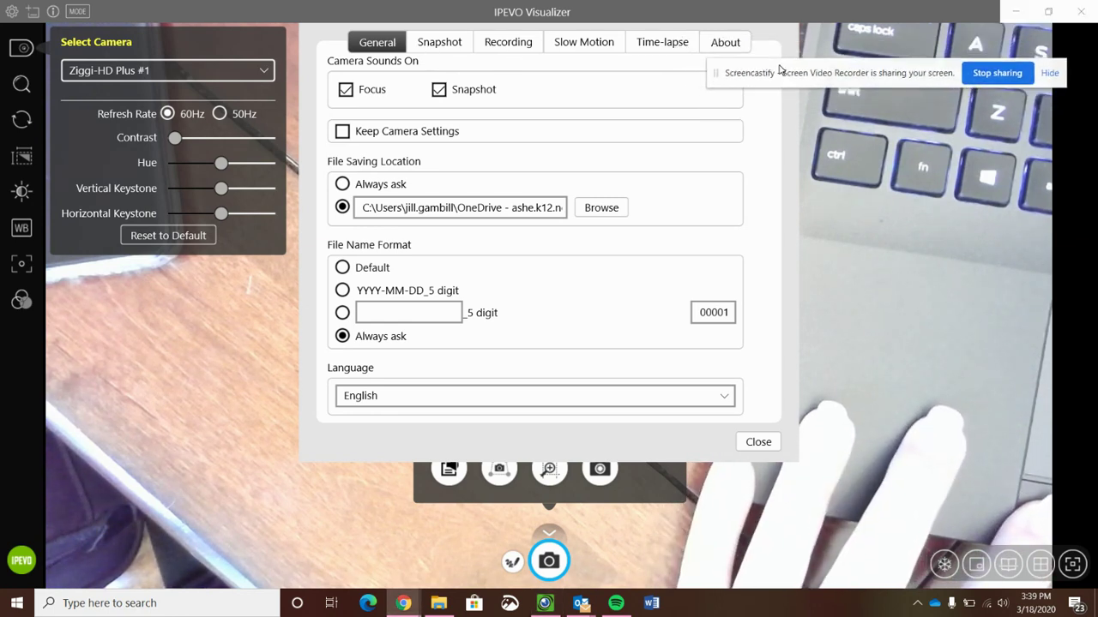
pyautogui.click(759, 443)
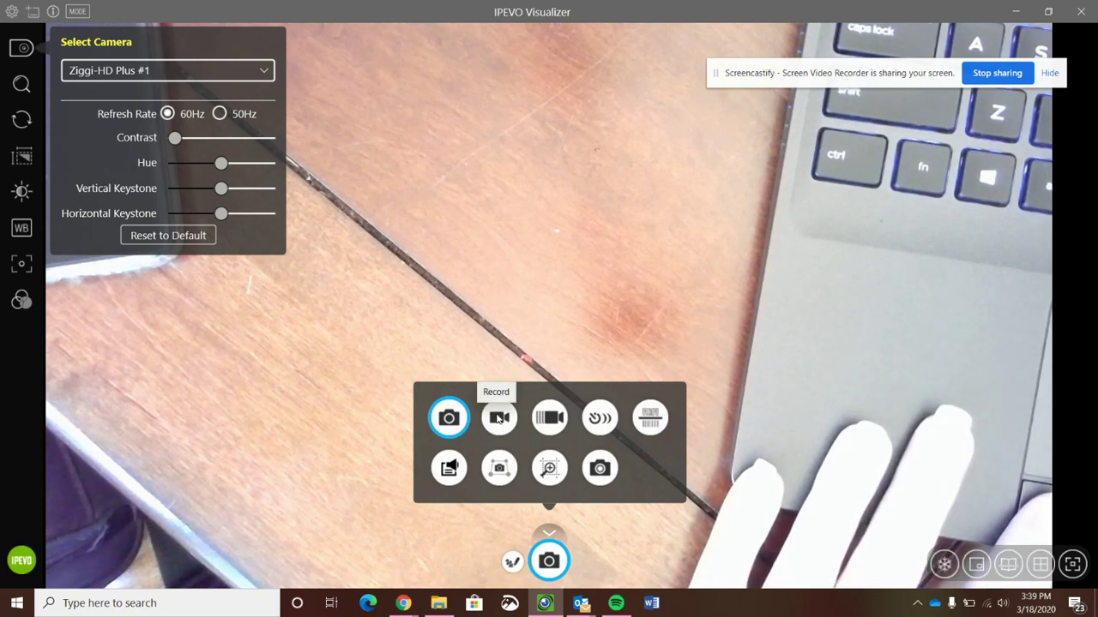
# Switch the capture mode to video recording
pyautogui.click(498, 419)
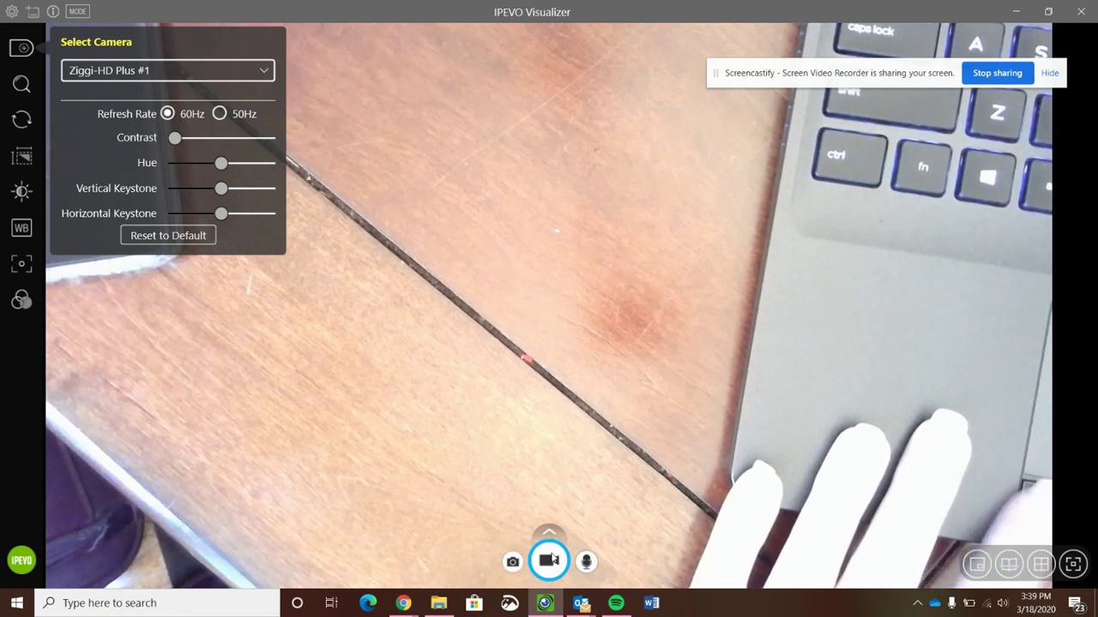
pyautogui.click(549, 562)
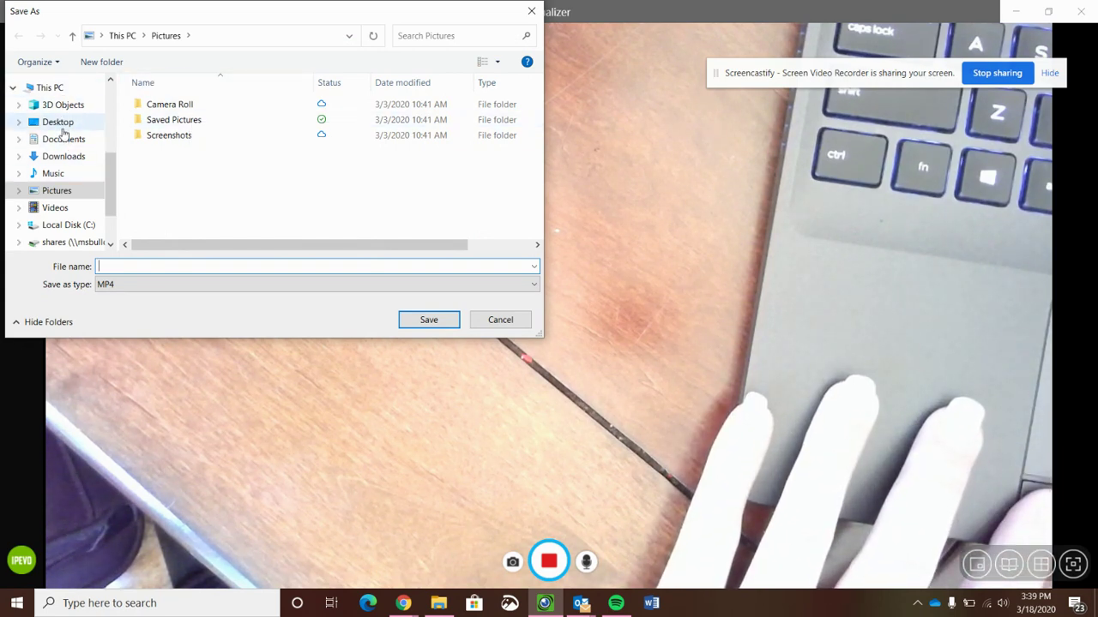
pyautogui.click(62, 124)
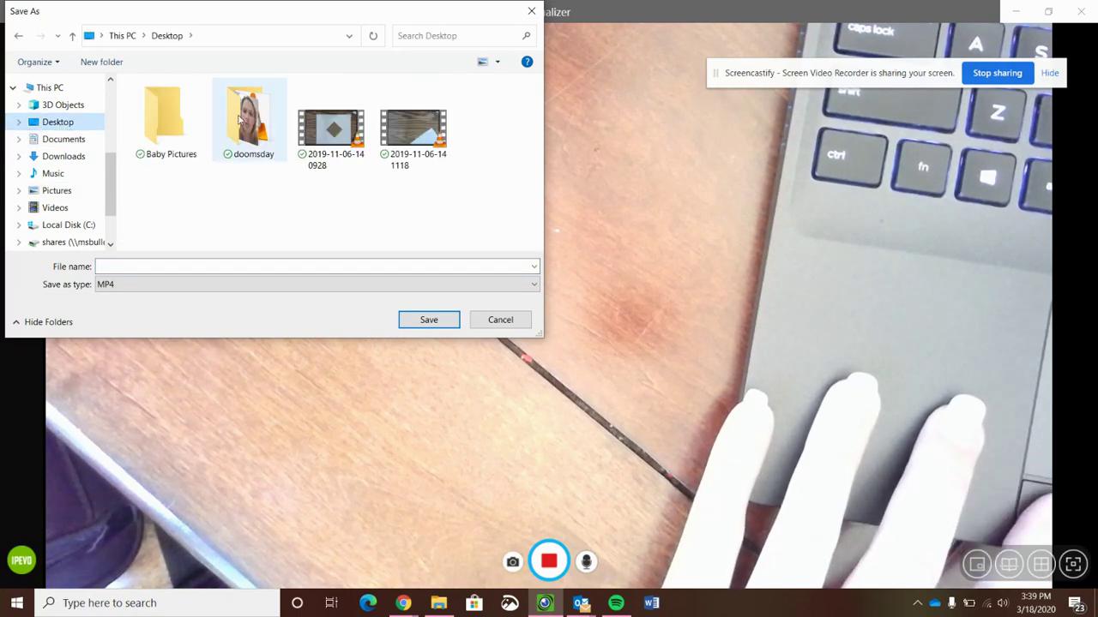
pyautogui.click(241, 121)
pyautogui.click(443, 325)
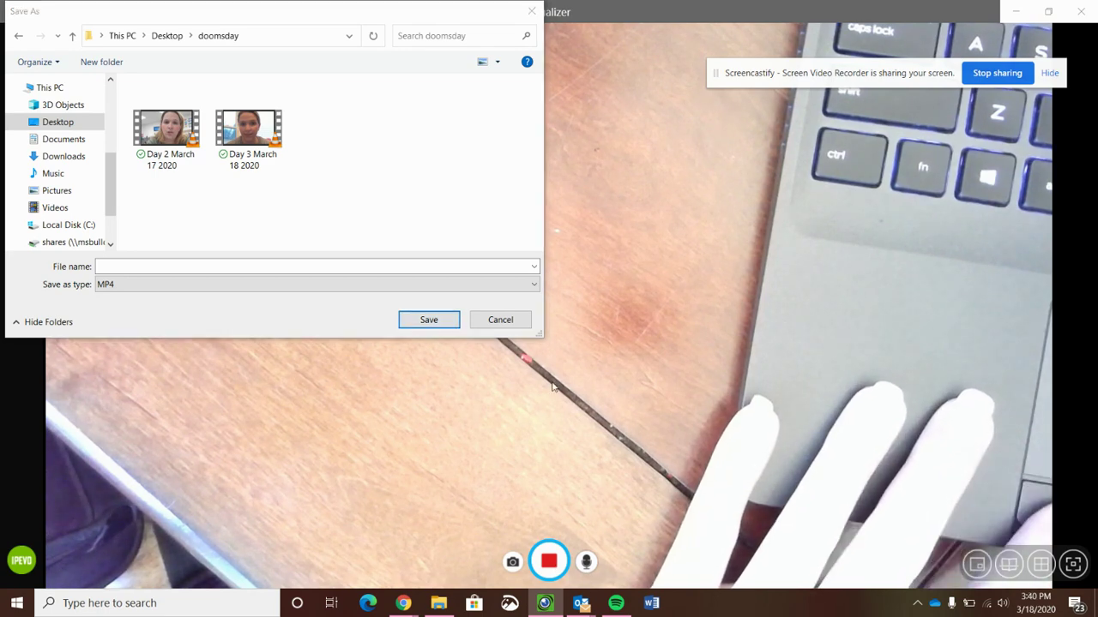
pyautogui.click(514, 320)
# Record a document camera video as an MP4 named "day 3" in the Pictures folder, and stop the recording
pyautogui.click(548, 561)
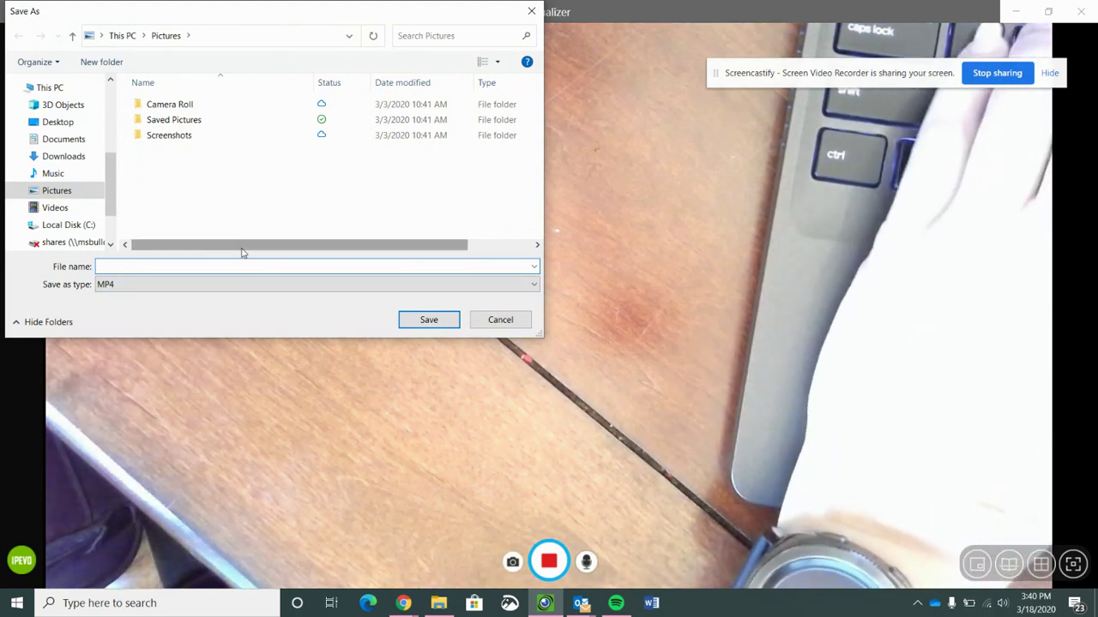
pyautogui.write('day 3')
pyautogui.press('Return')
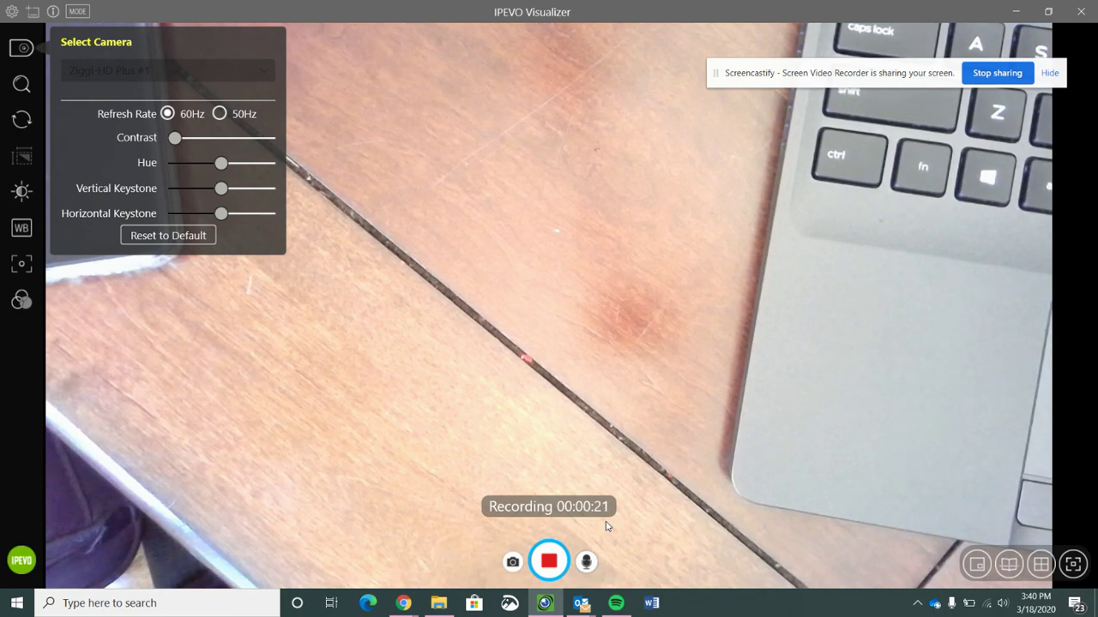
pyautogui.click(549, 562)
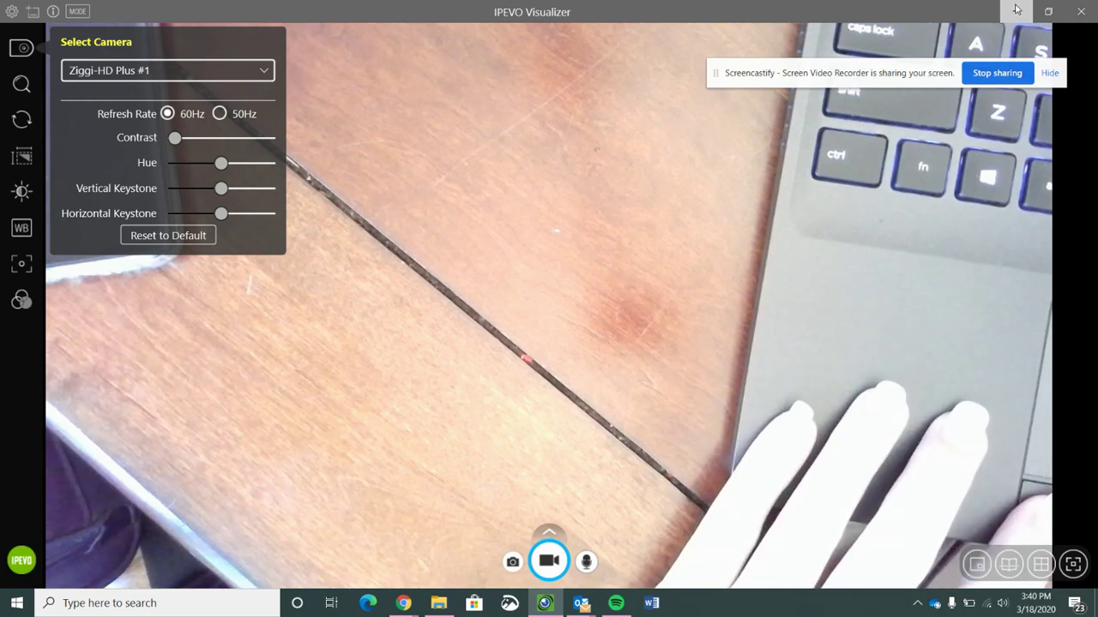
# Minimize the Visualizer, browser, e-mail message and inbox windows to get to the doomsday folder window
pyautogui.click(1015, 11)
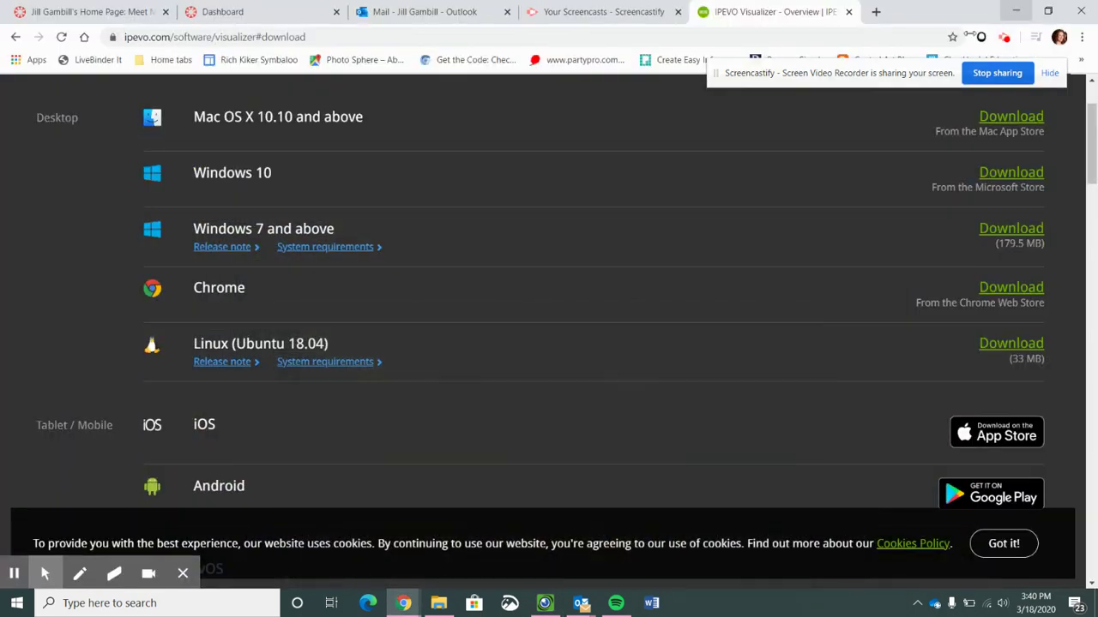
pyautogui.click(1016, 9)
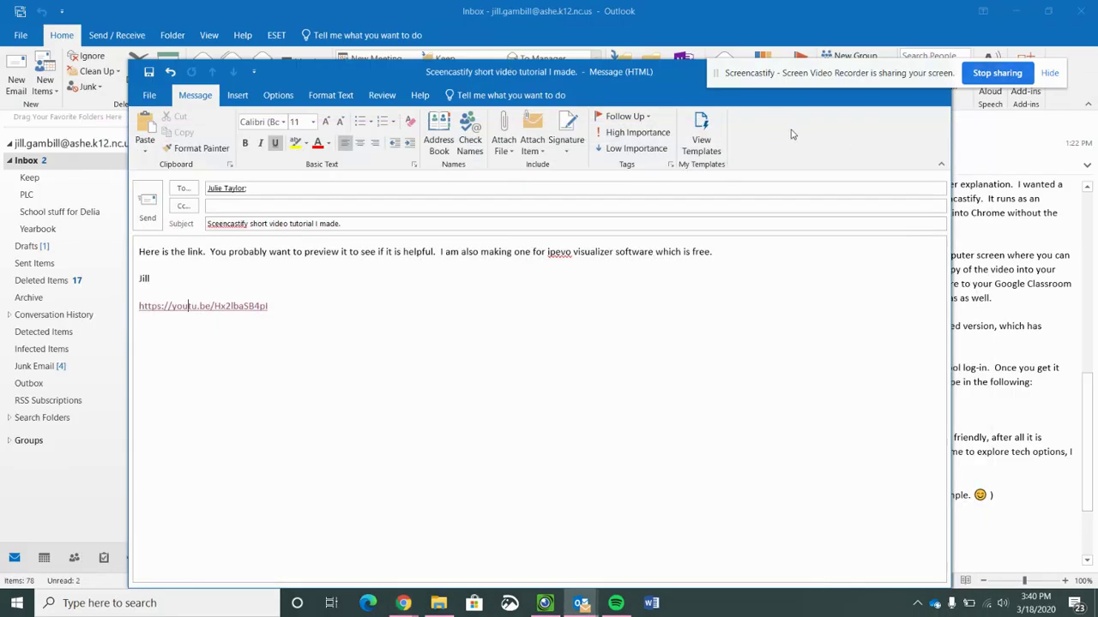
pyautogui.moveTo(667, 77); pyautogui.dragTo(674, 180)
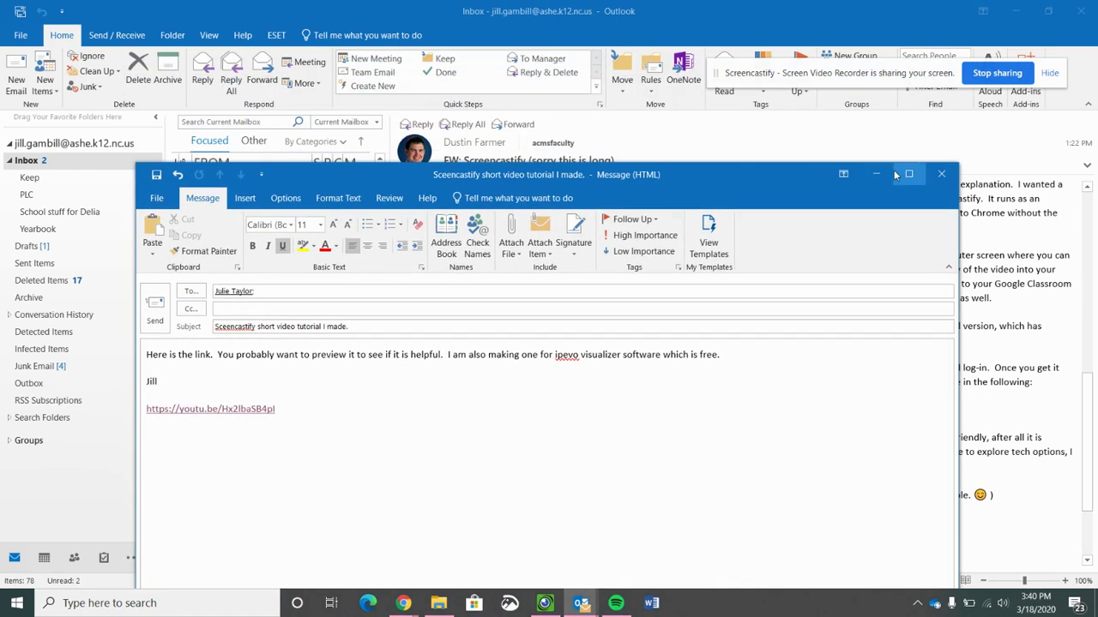
pyautogui.click(875, 174)
pyautogui.click(1016, 10)
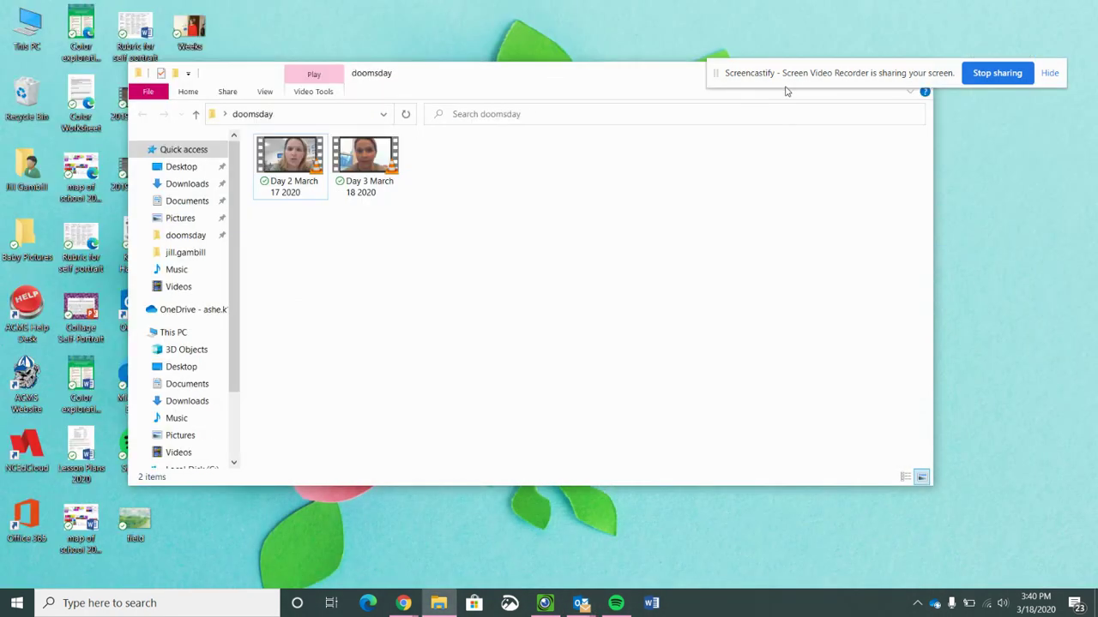
# Browse up to the Desktop folder, check the contents of the doomsday folder from the desktop, and close that extra window
pyautogui.click(195, 115)
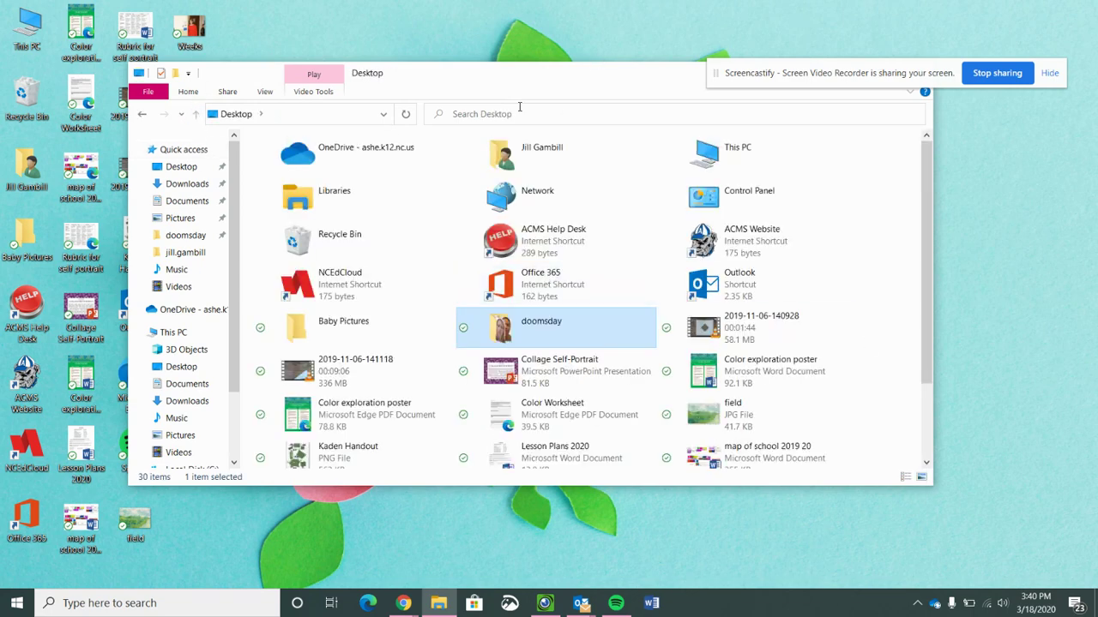
pyautogui.moveTo(560, 63); pyautogui.dragTo(674, 83)
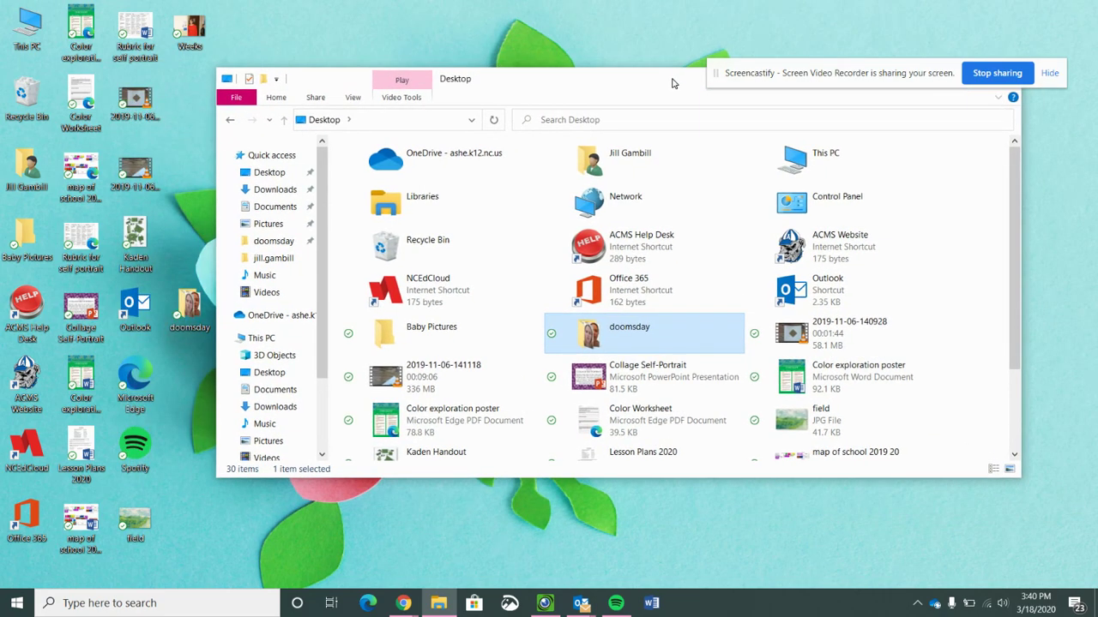
pyautogui.doubleClick(192, 319)
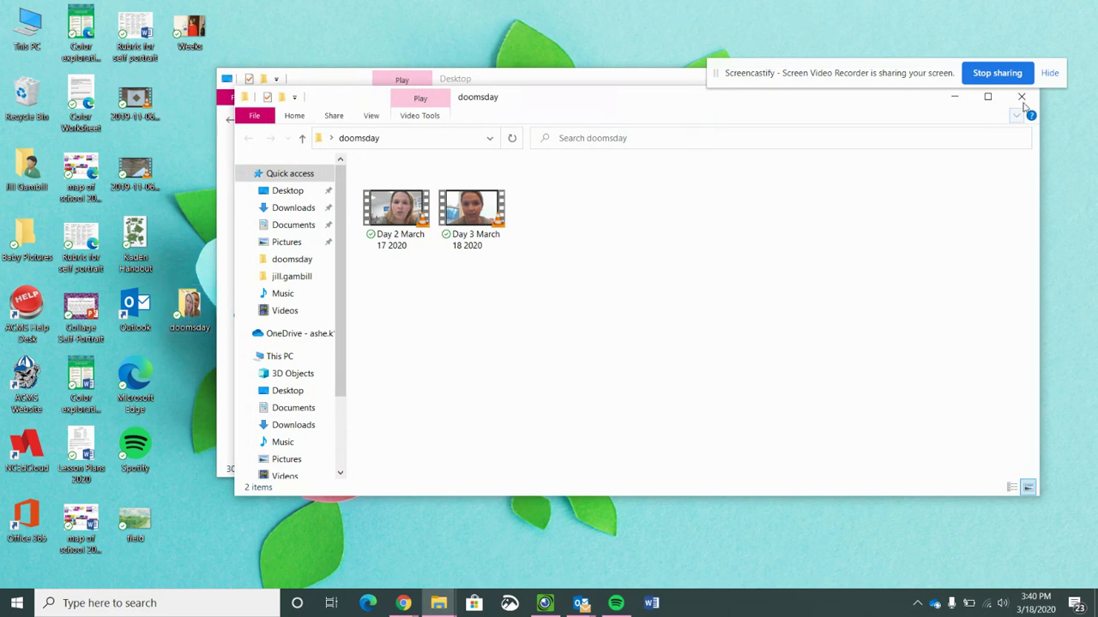
pyautogui.click(1020, 98)
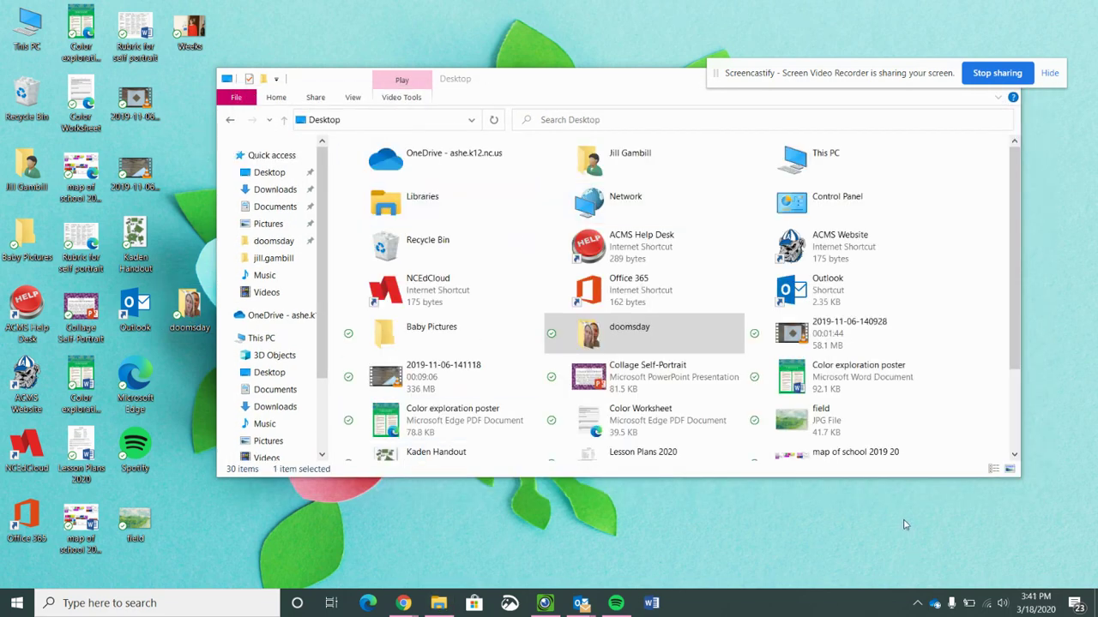
pyautogui.moveTo(1016, 296); pyautogui.dragTo(1008, 433)
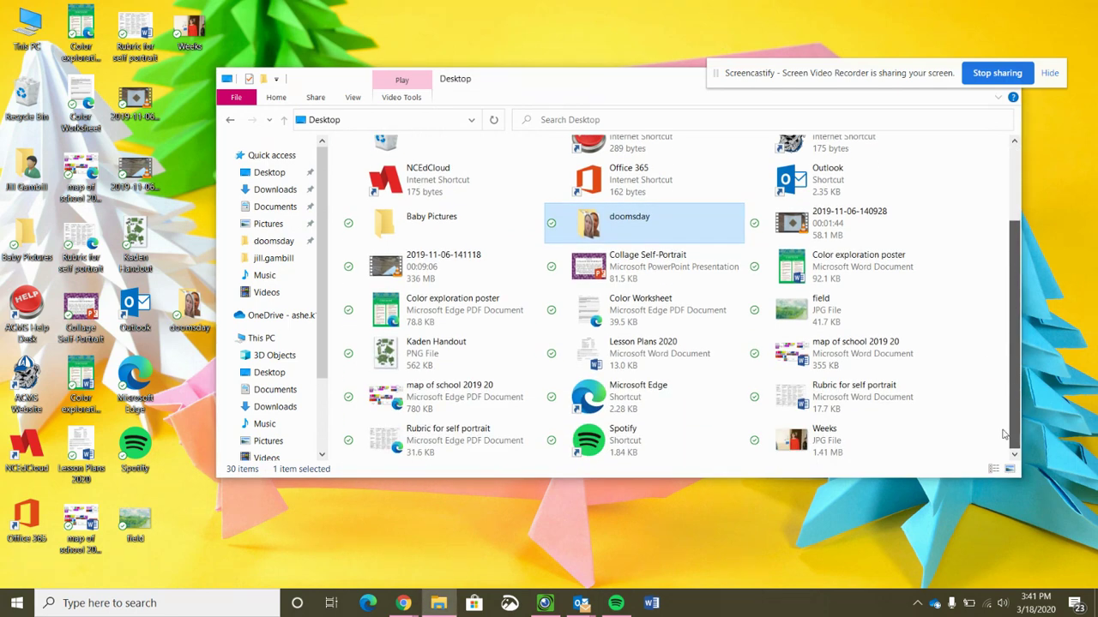
pyautogui.click(429, 273)
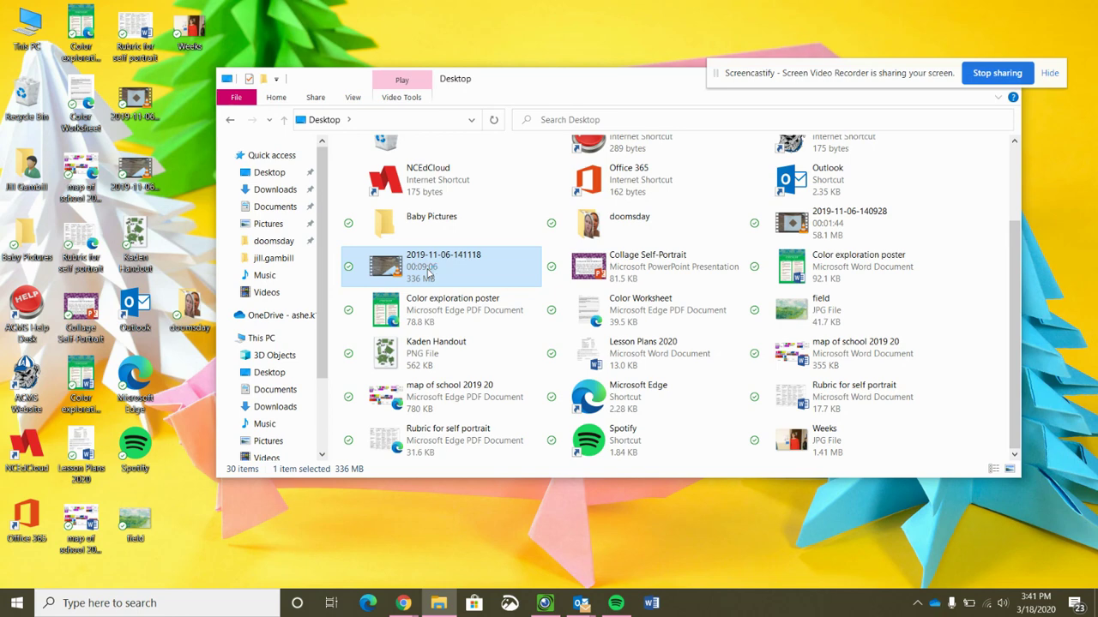
pyautogui.doubleClick(428, 273)
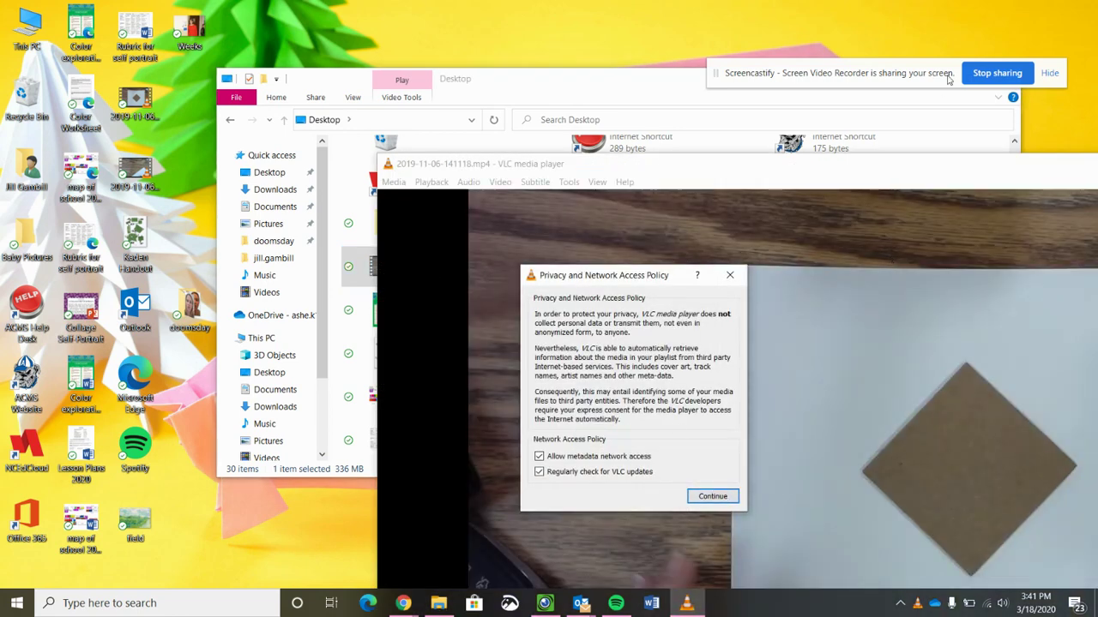
pyautogui.click(712, 496)
pyautogui.moveTo(928, 174); pyautogui.dragTo(533, 165)
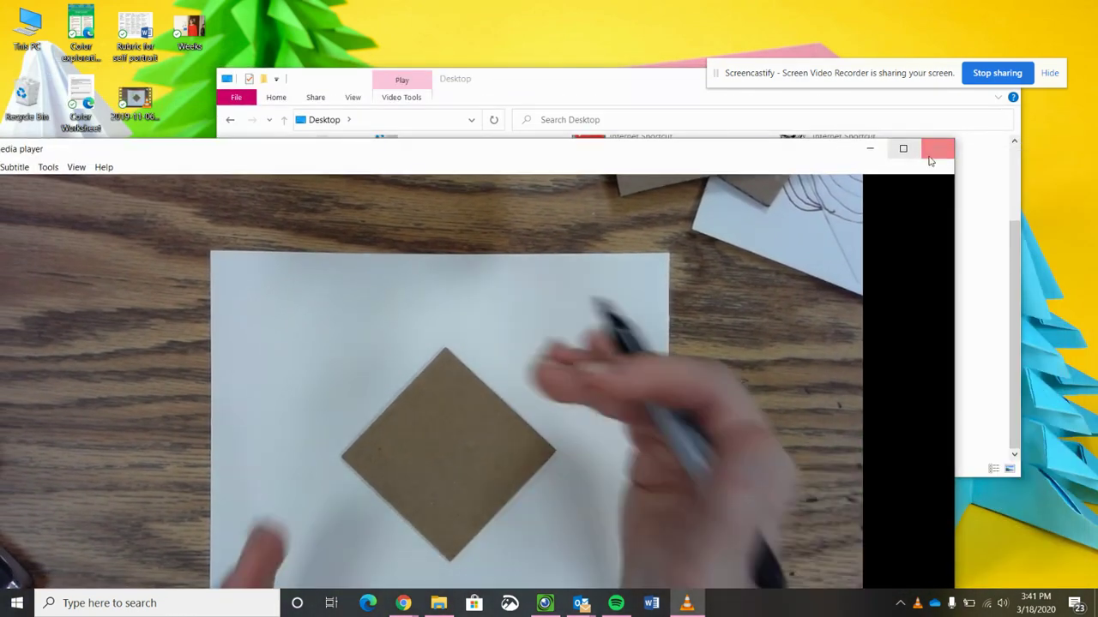
pyautogui.click(938, 150)
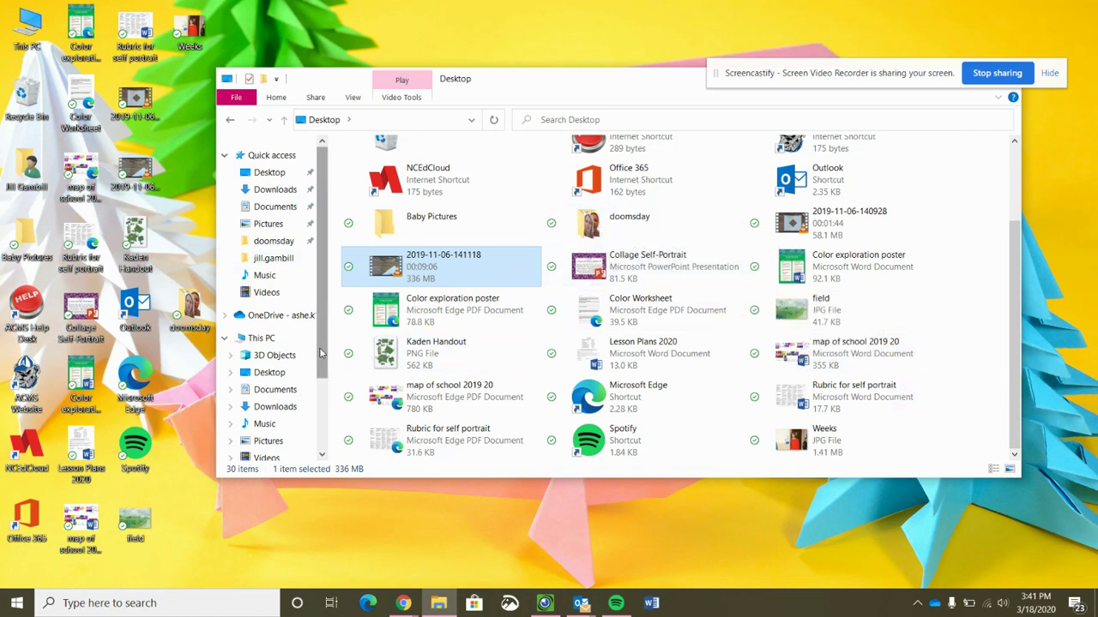
# Move the screen-sharing notice off the Desktop folder window's controls and switch back to IPEVO Visualizer
pyautogui.scroll(-2, 274, 240)
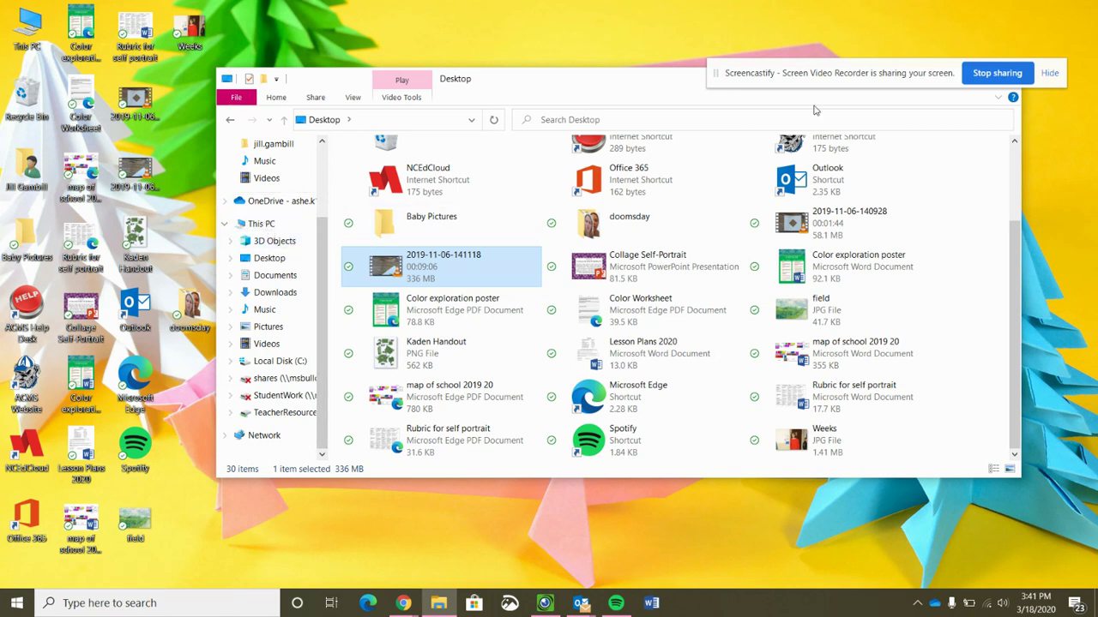
pyautogui.moveTo(926, 69); pyautogui.dragTo(546, 560)
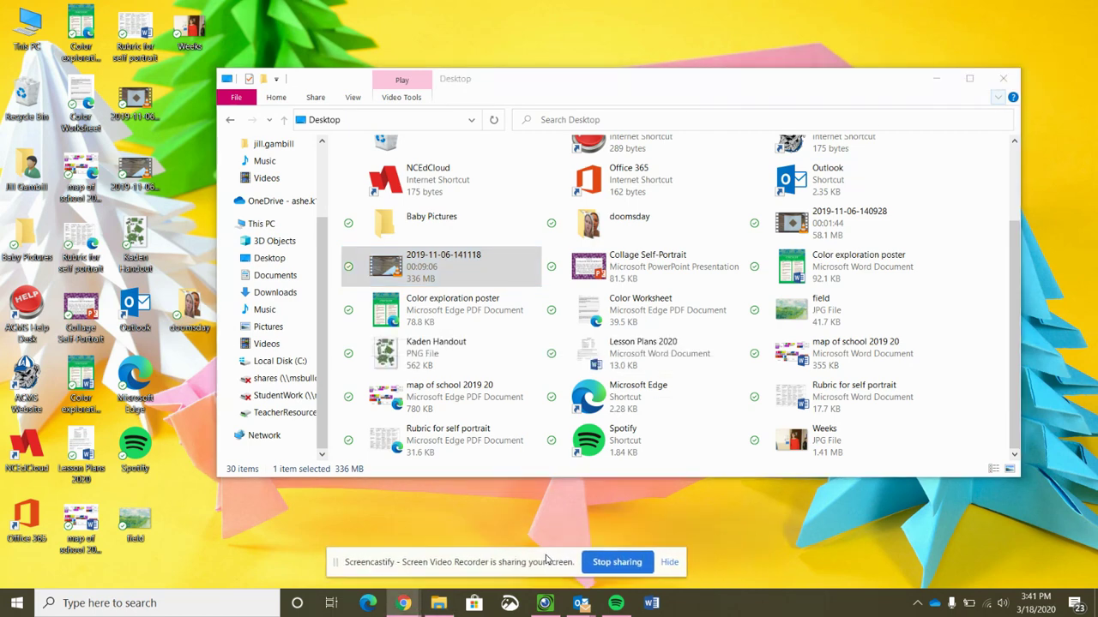
pyautogui.click(549, 603)
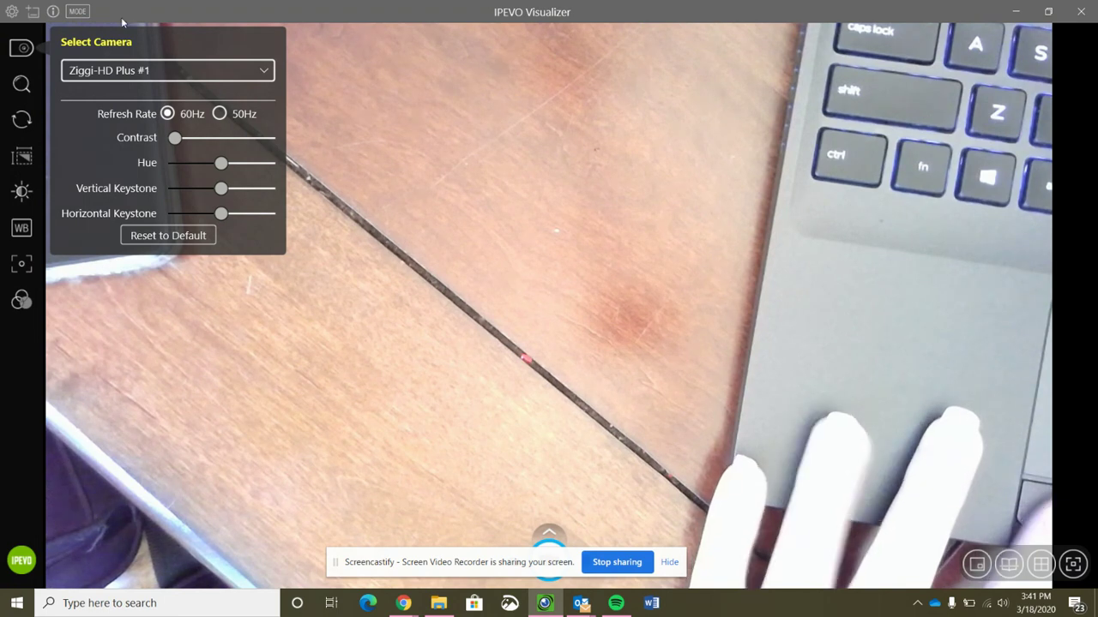
# Select UVC Camera #1 as the source in the camera settings
pyautogui.click(22, 49)
pyautogui.click(22, 49)
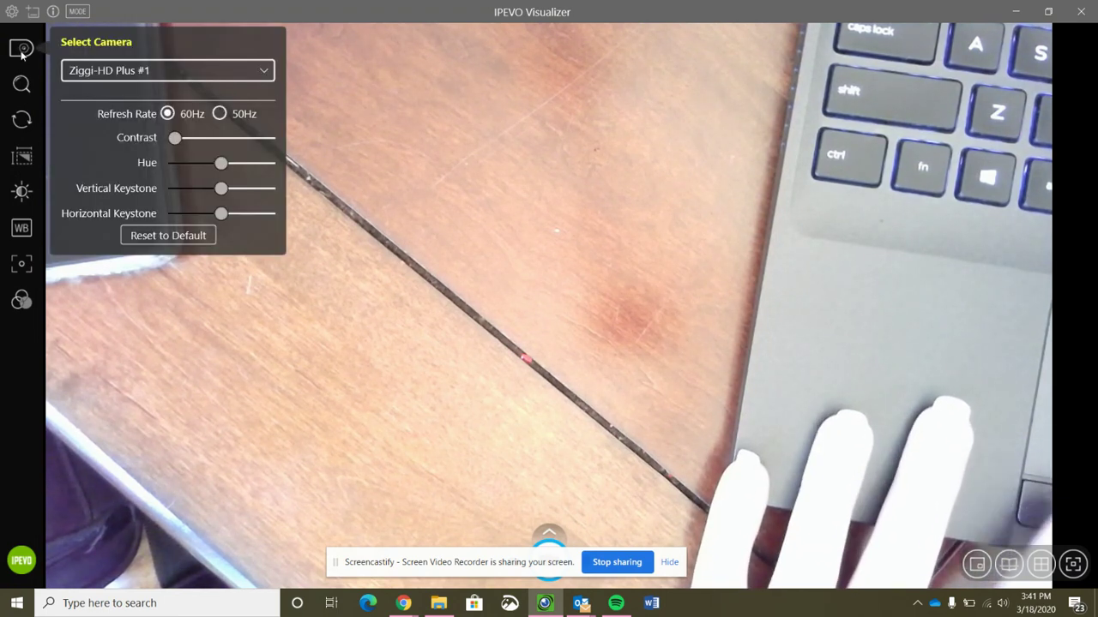
pyautogui.click(153, 74)
pyautogui.click(160, 96)
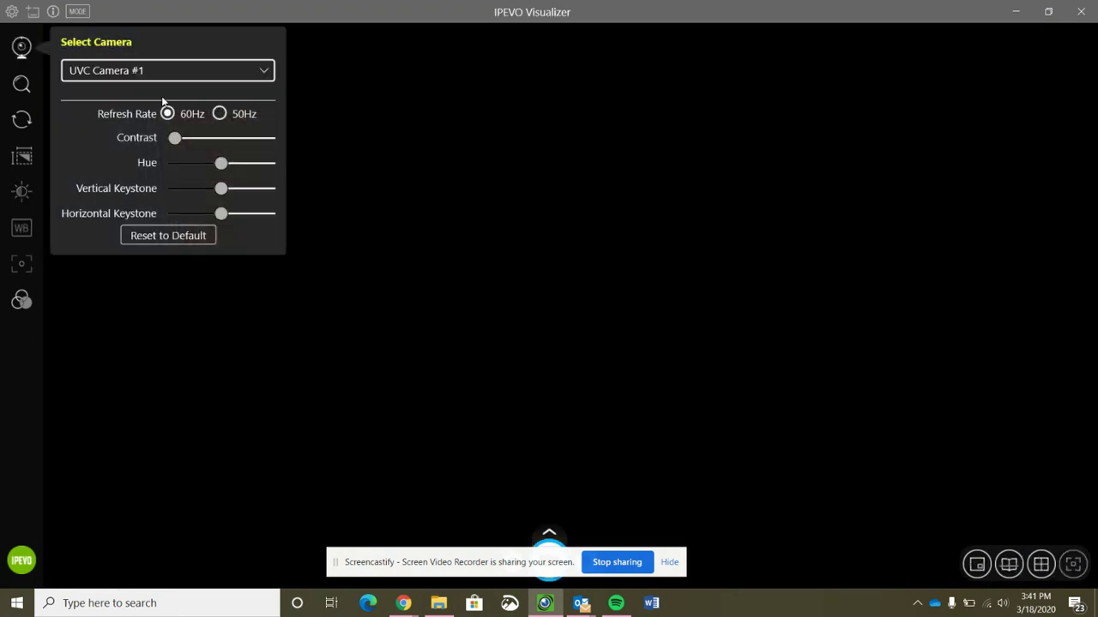